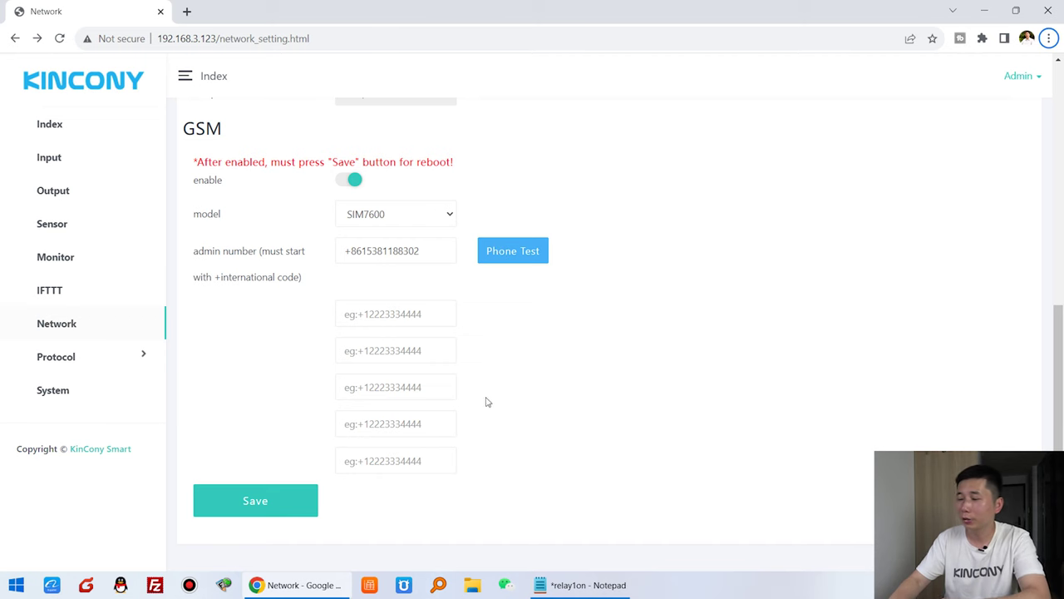
- Go from SMS-CONTROL to CALL-CONTROL, showing the empty CALL ID string fields that end with '#'
scroll(464, 365, up, 1)
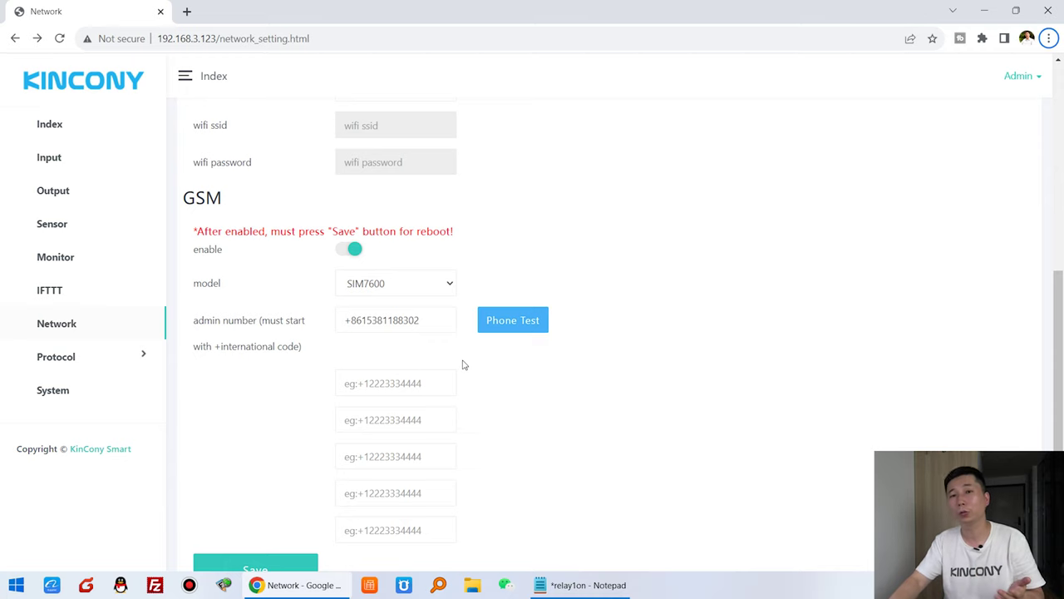
scroll(328, 95, up, 6)
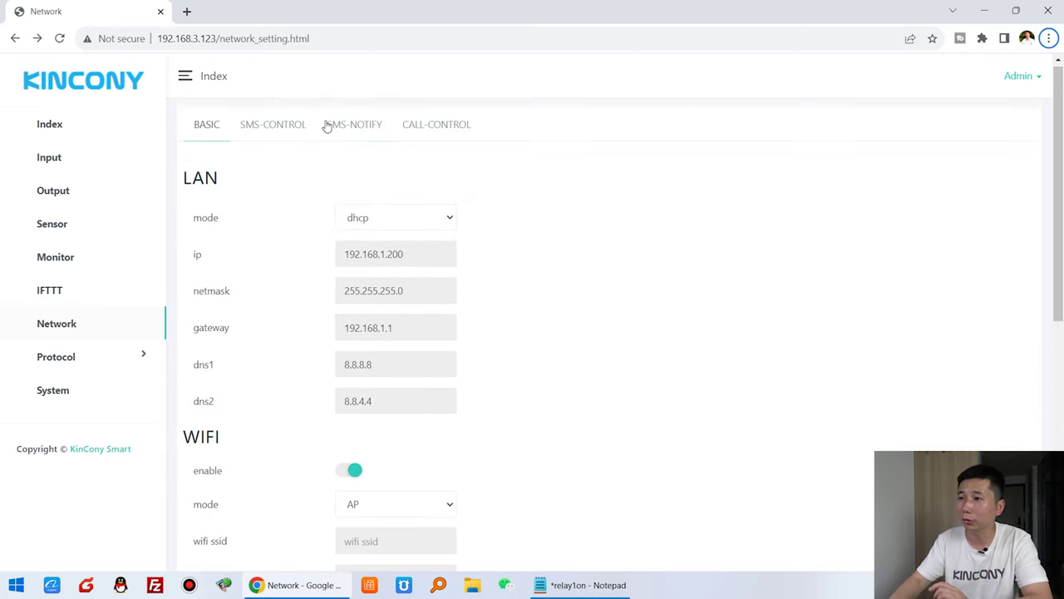
click(263, 128)
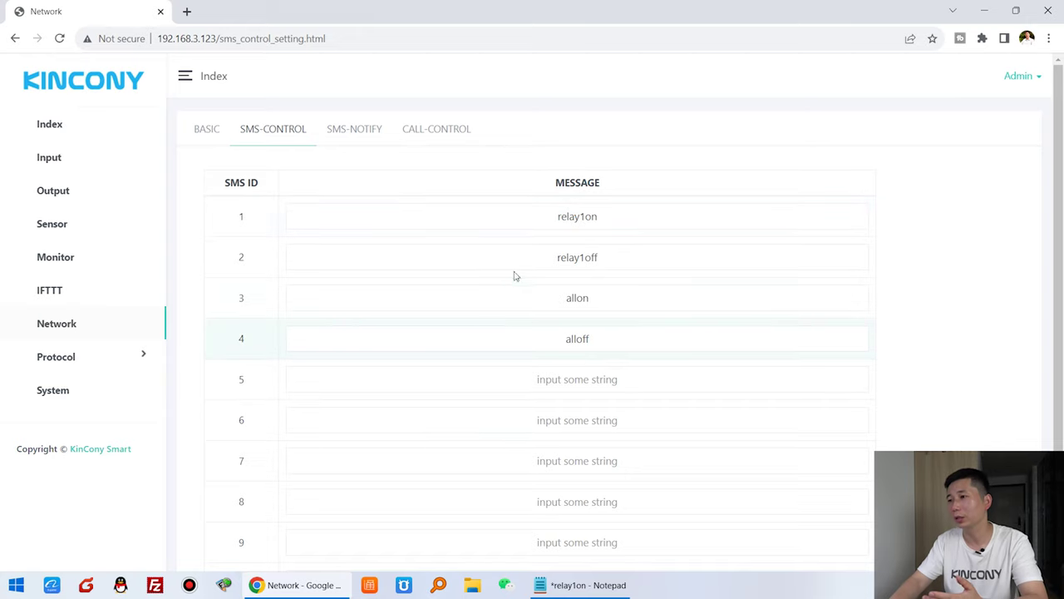
click(446, 131)
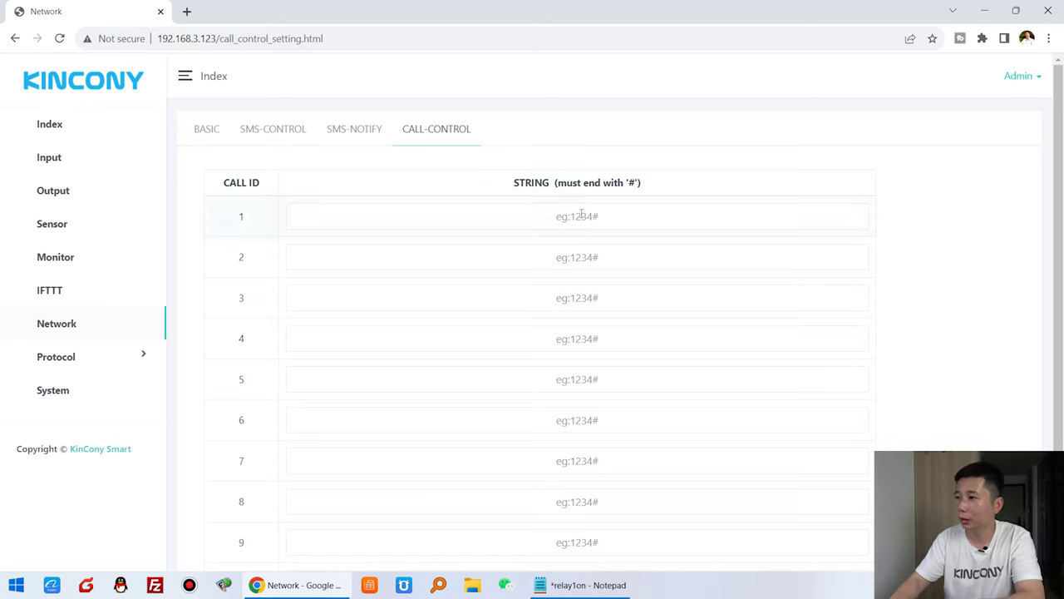
- Bring up the relay1on Notepad notes and move the window beside the call table
triple_click(243, 183)
click(271, 178)
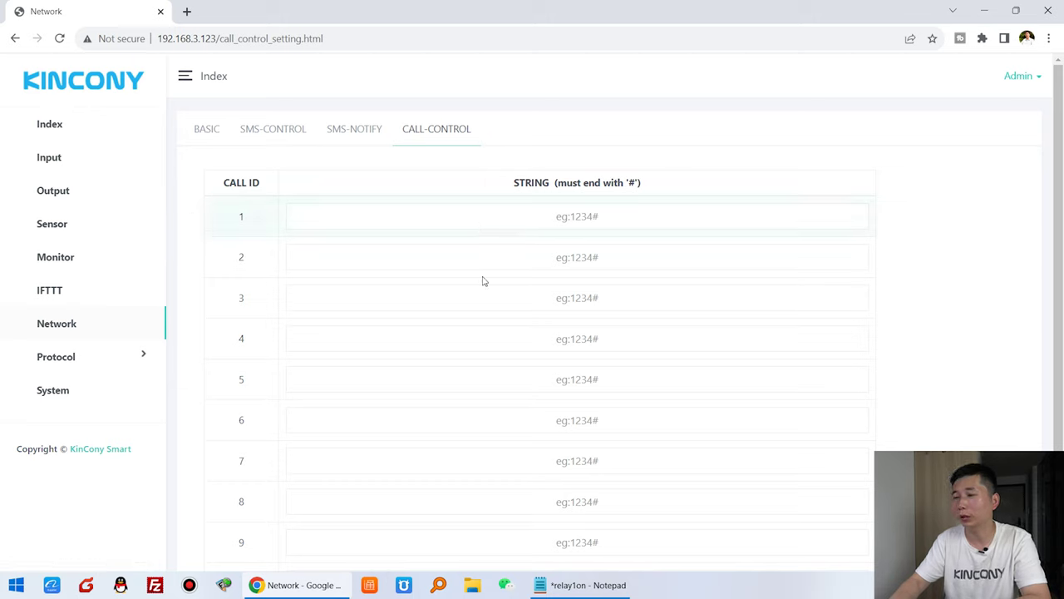
click(582, 584)
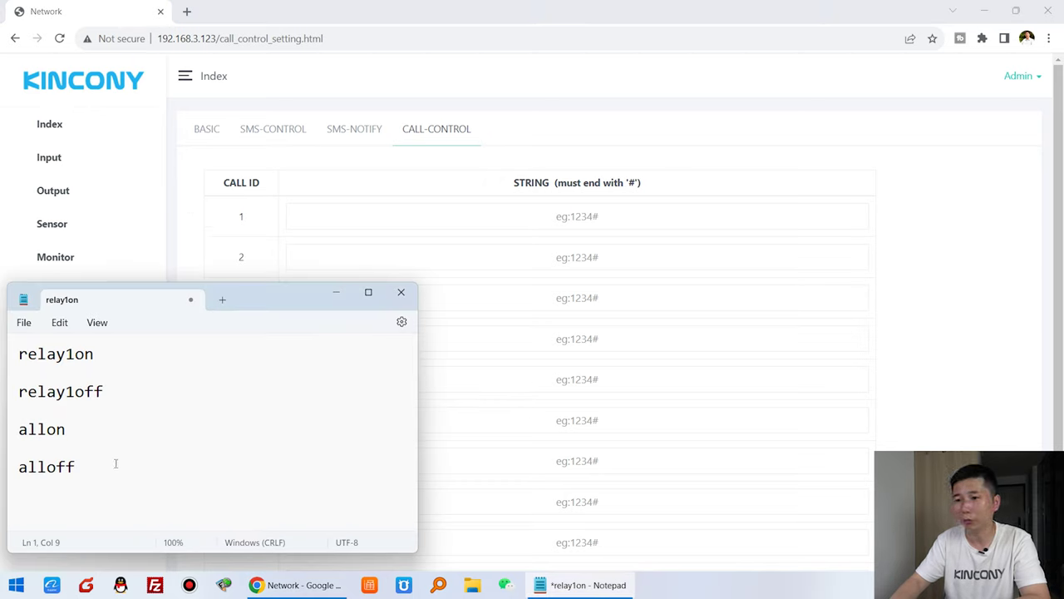
drag(115, 463, 4, 345)
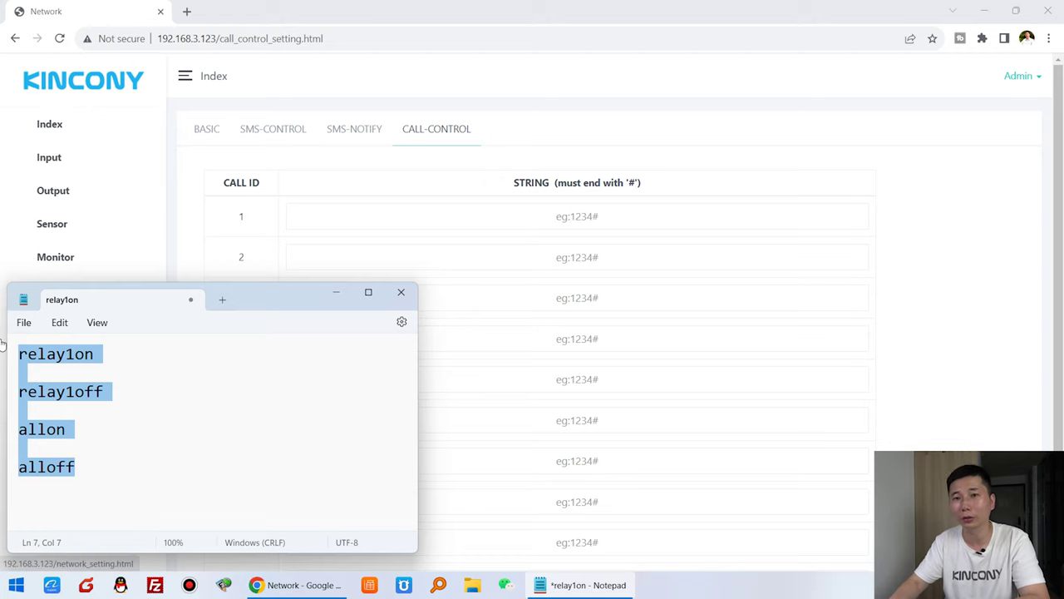
click(587, 216)
click(582, 585)
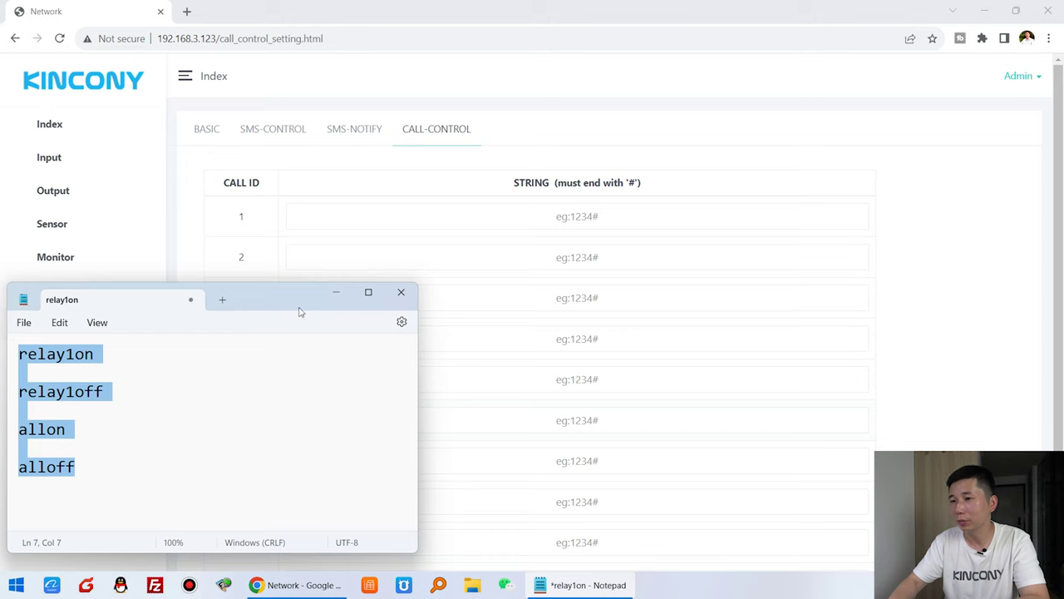
drag(300, 312, 439, 307)
- Add codes 101#, 102#, 20# and 21# after relay1on, relay1off, allon and alloff
click(338, 335)
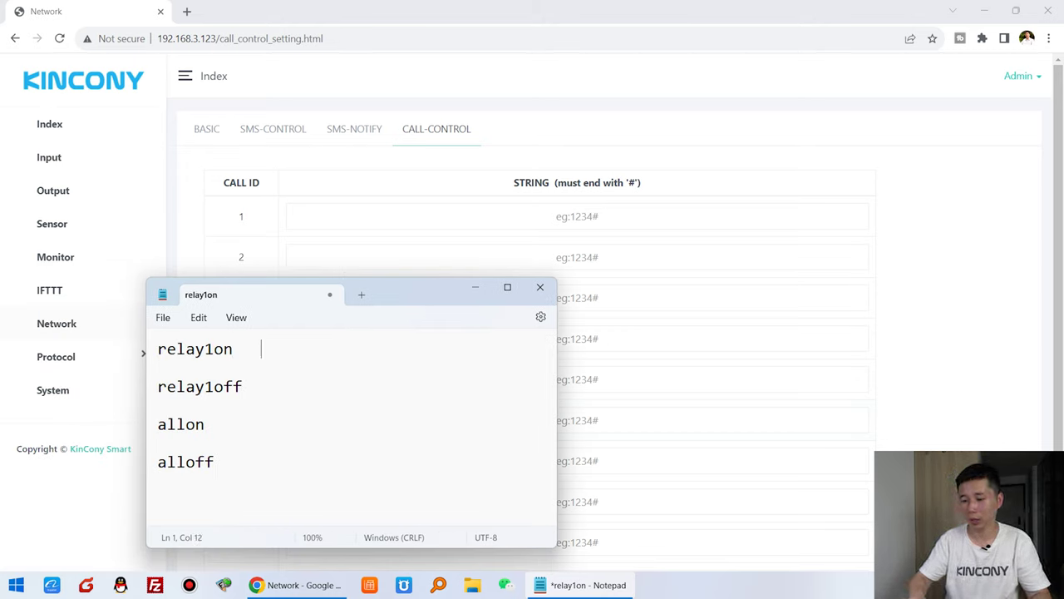
text(101)
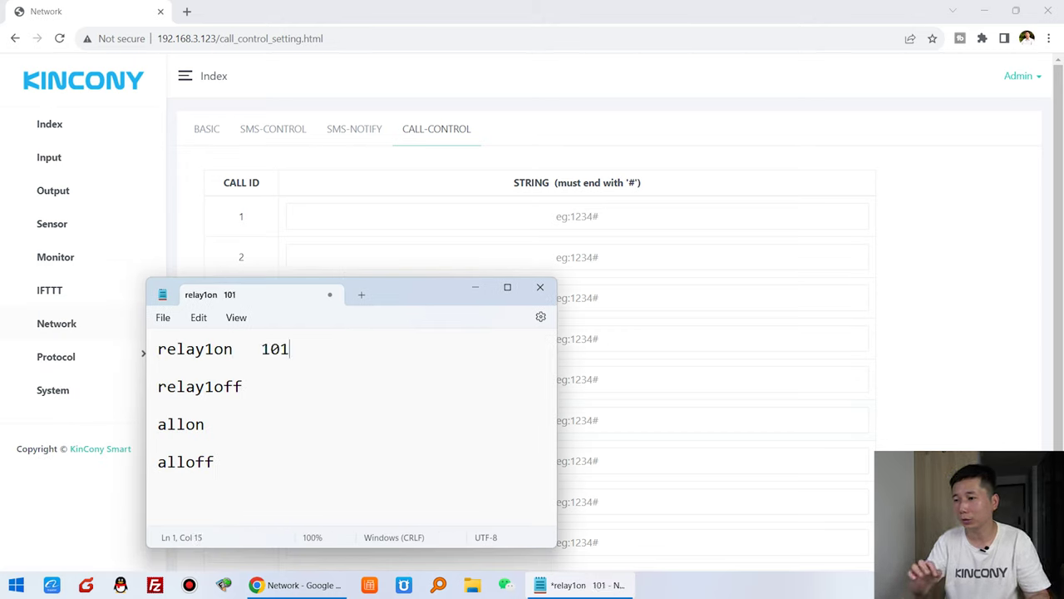
text(#)
click(269, 382)
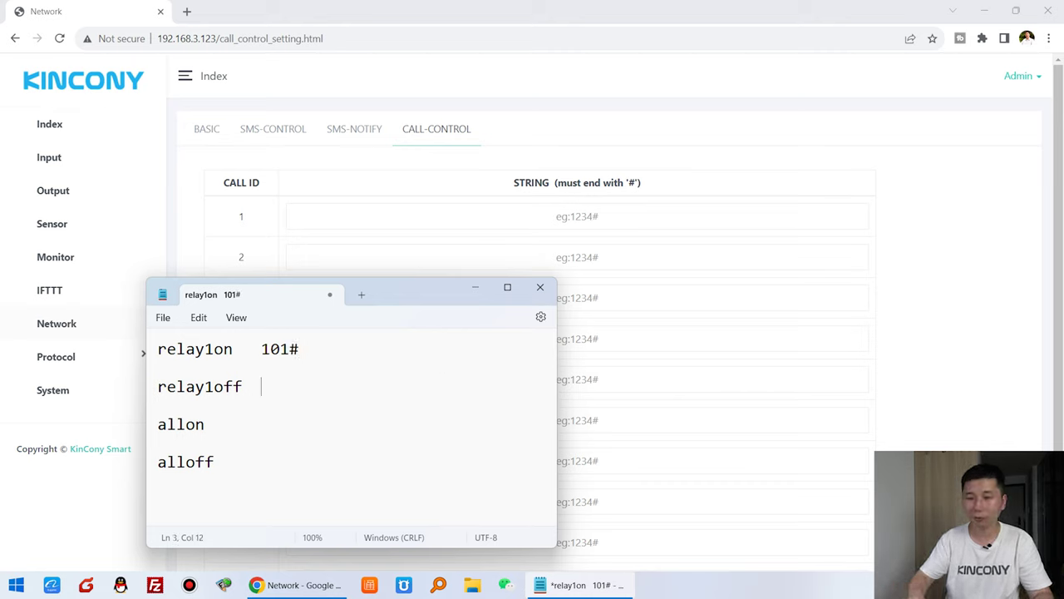
text(102)
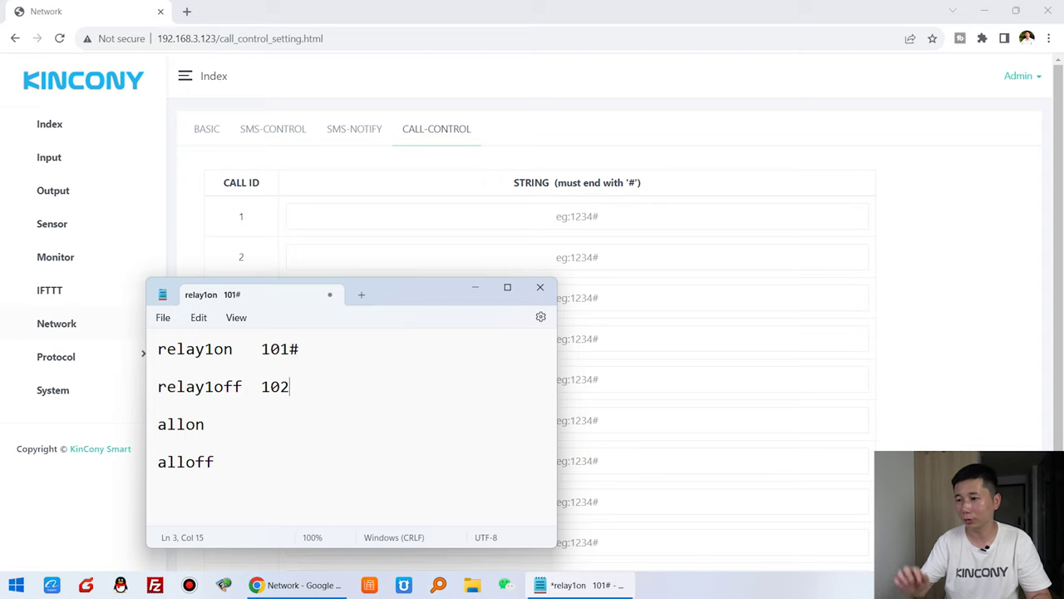
text(#)
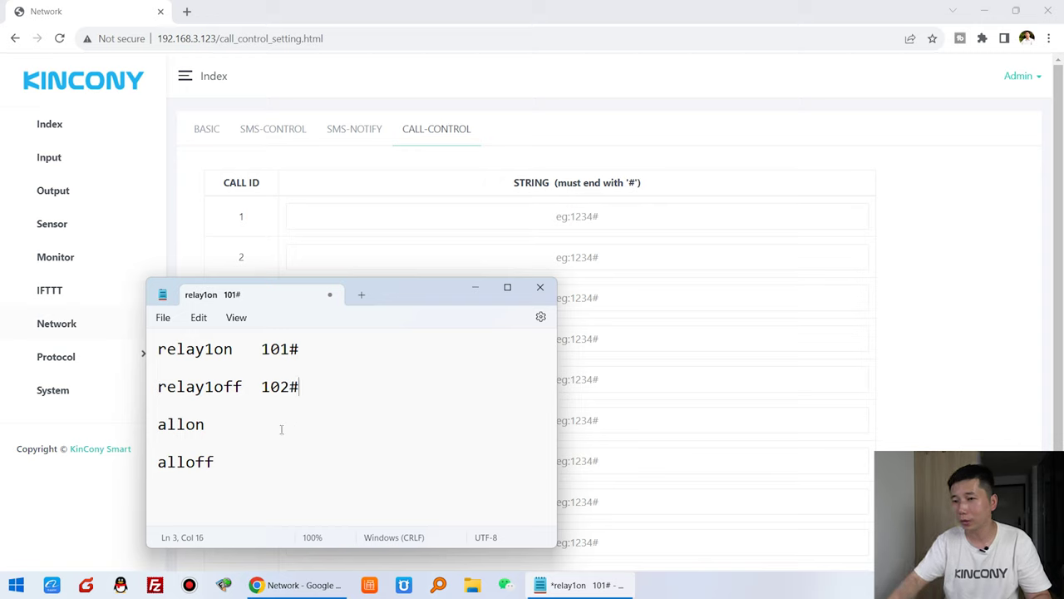
click(296, 423)
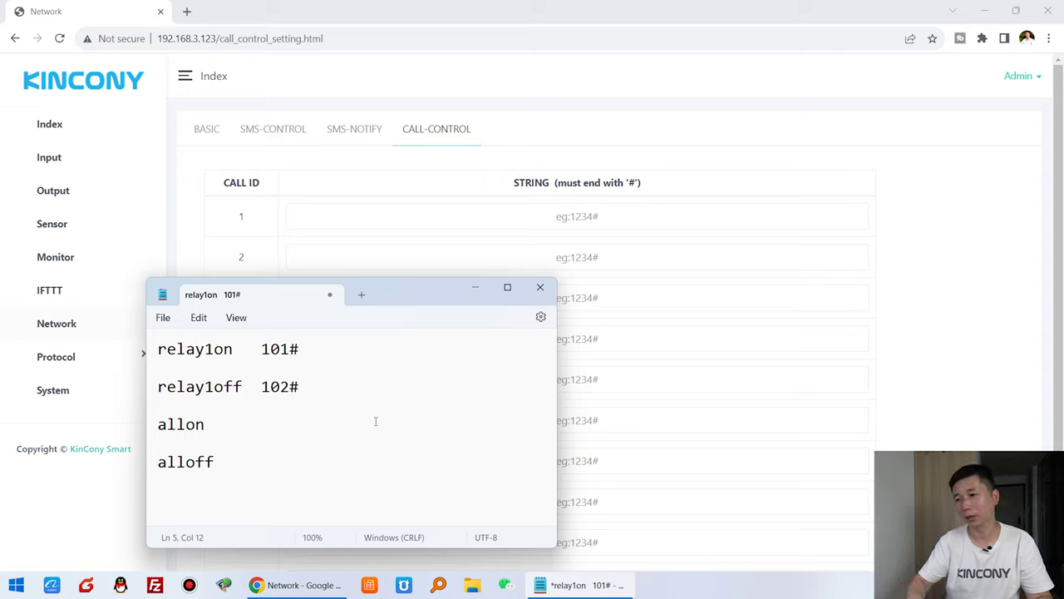
text(10)
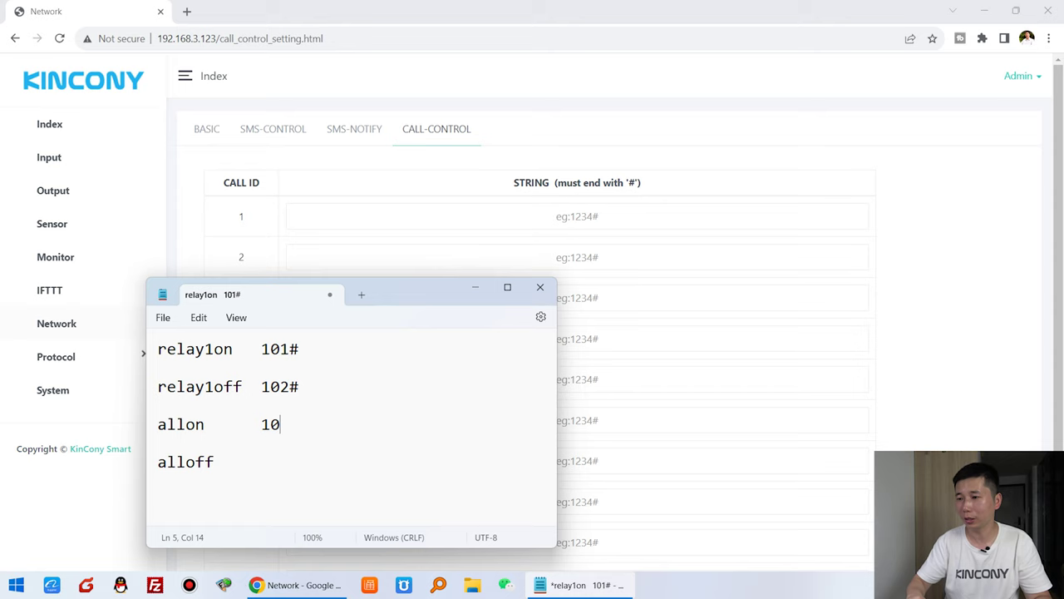
key(BackSpace)
key(BackSpace)
text(20)
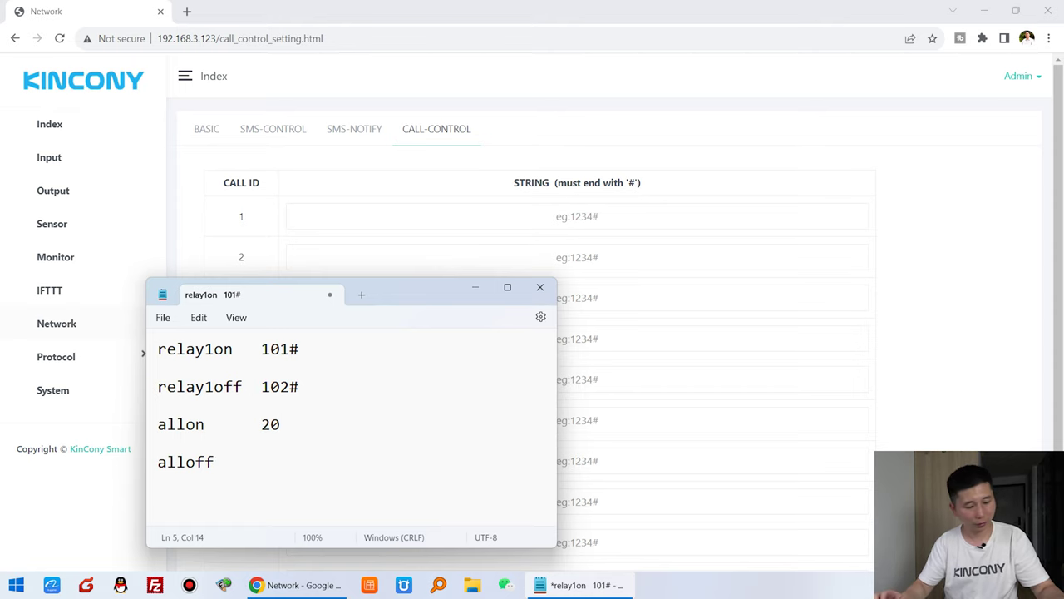
text(#  alloff   )
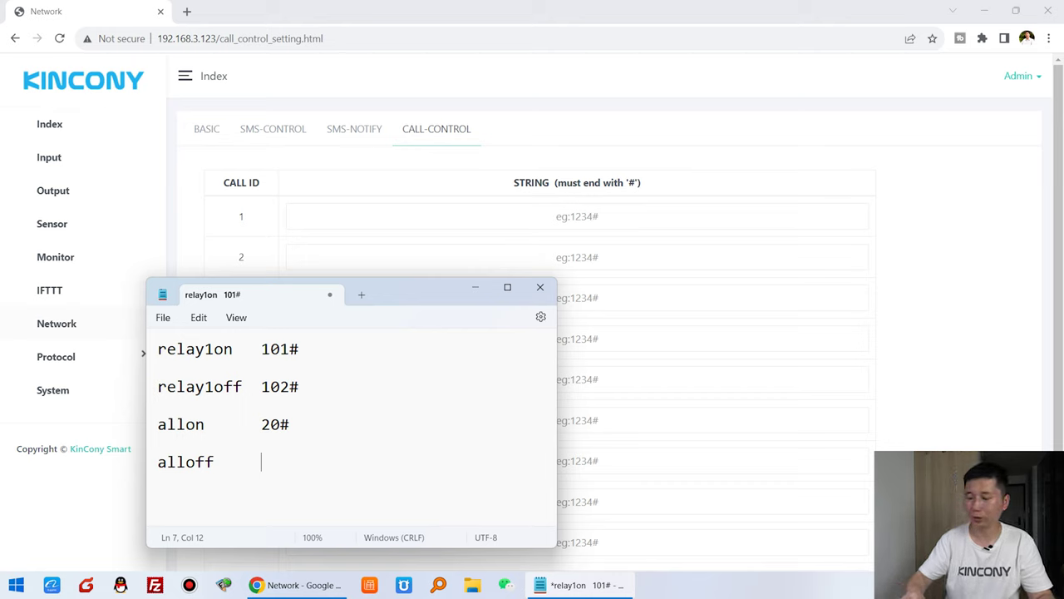
text(  21#)
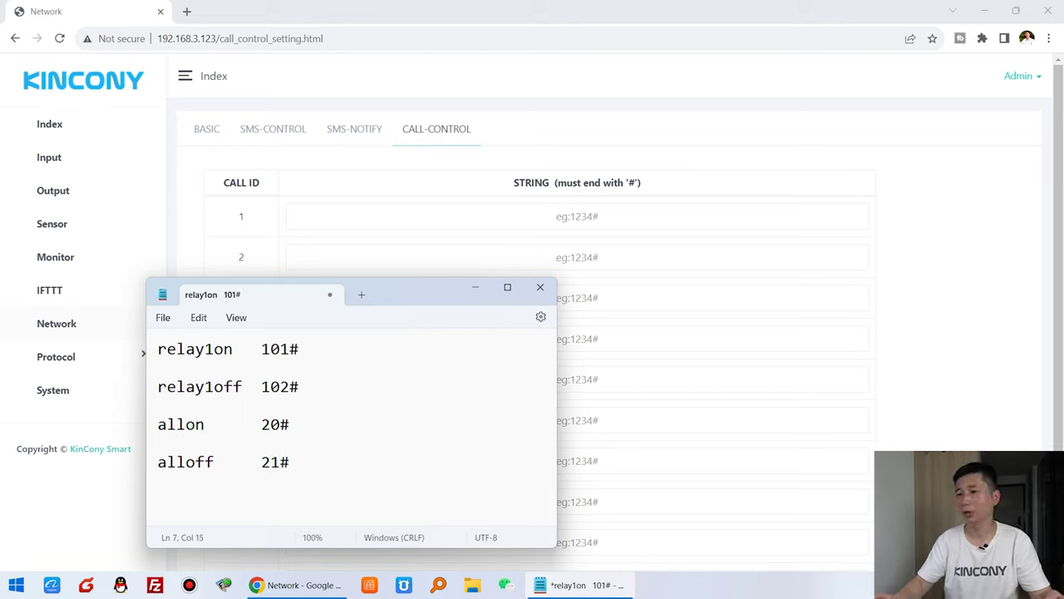
drag(368, 460, 111, 325)
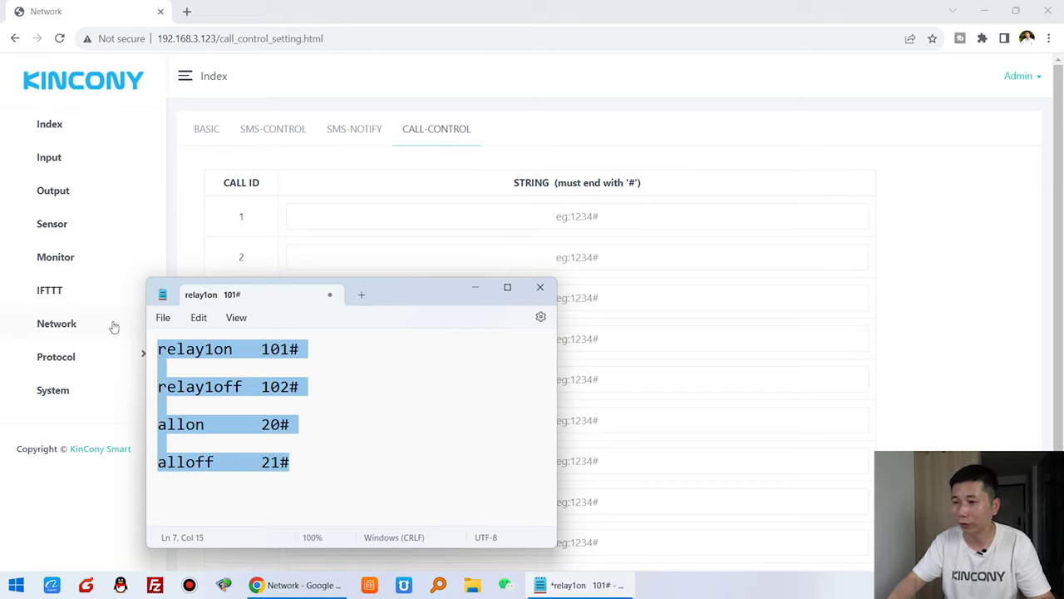
click(290, 350)
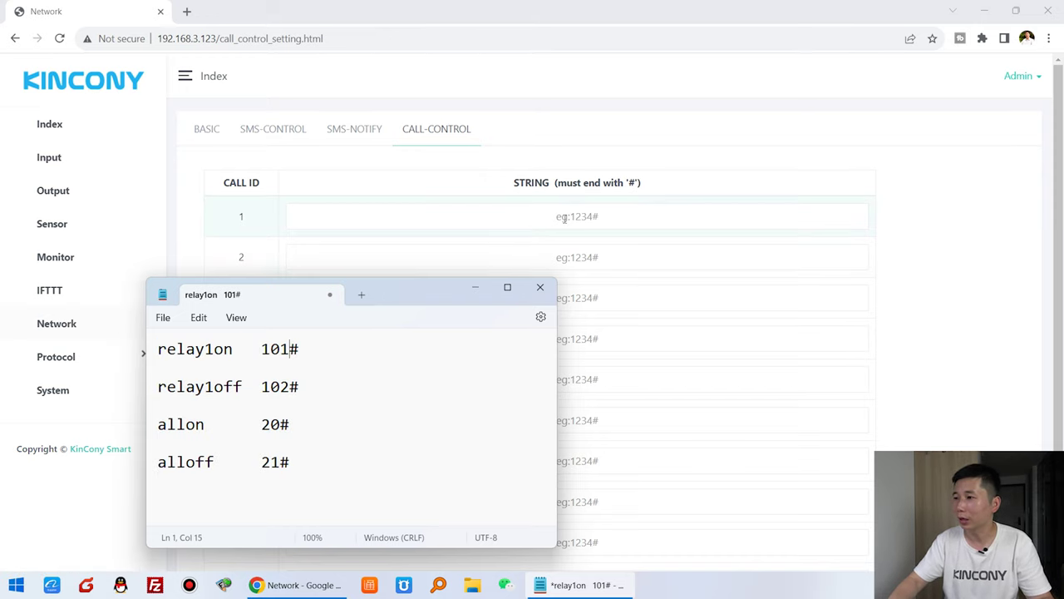
- Enter 101# for CALL ID 1 and 102# for CALL ID 2, checking against the notes
click(592, 221)
text(1)
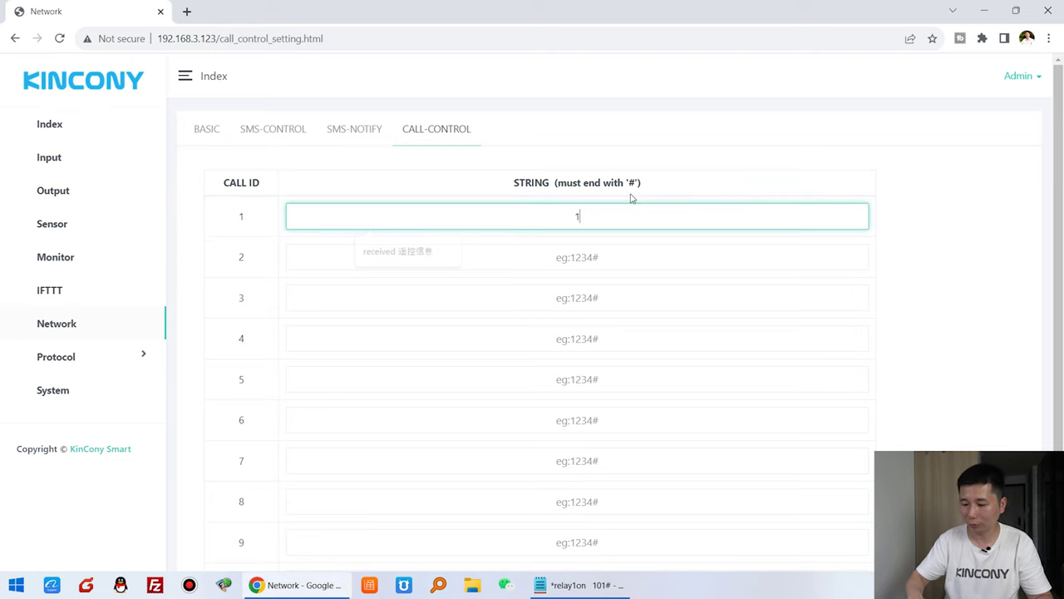
text(01#)
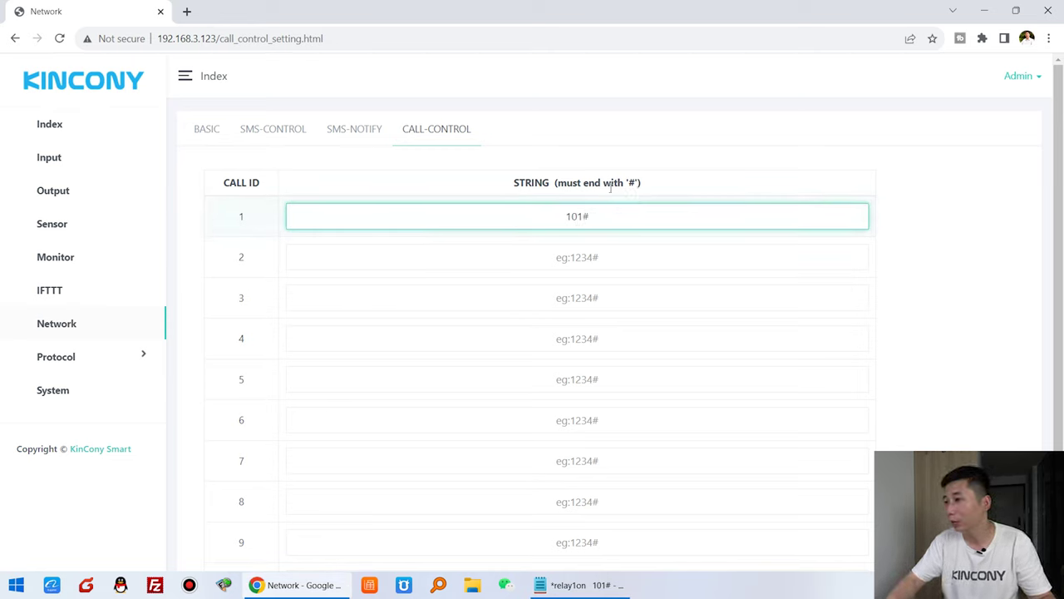
drag(560, 183, 644, 186)
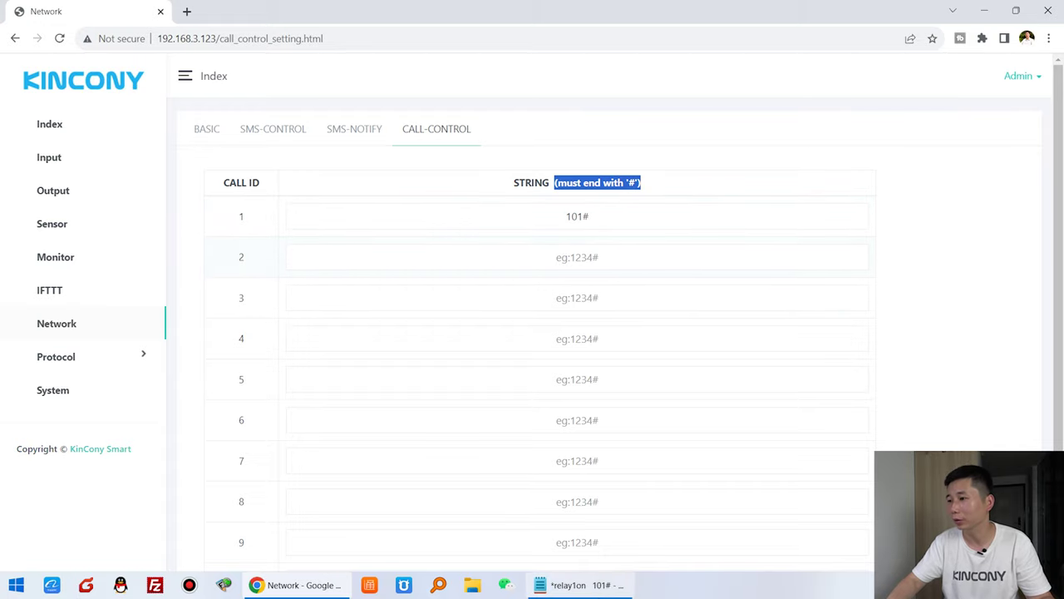
click(599, 584)
click(598, 584)
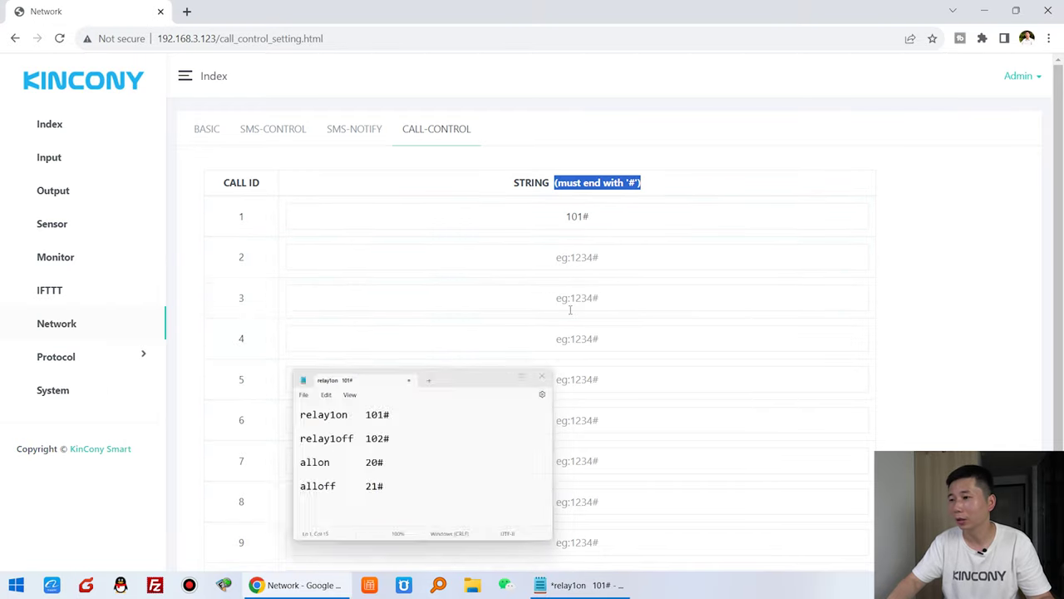
click(591, 249)
text(102)
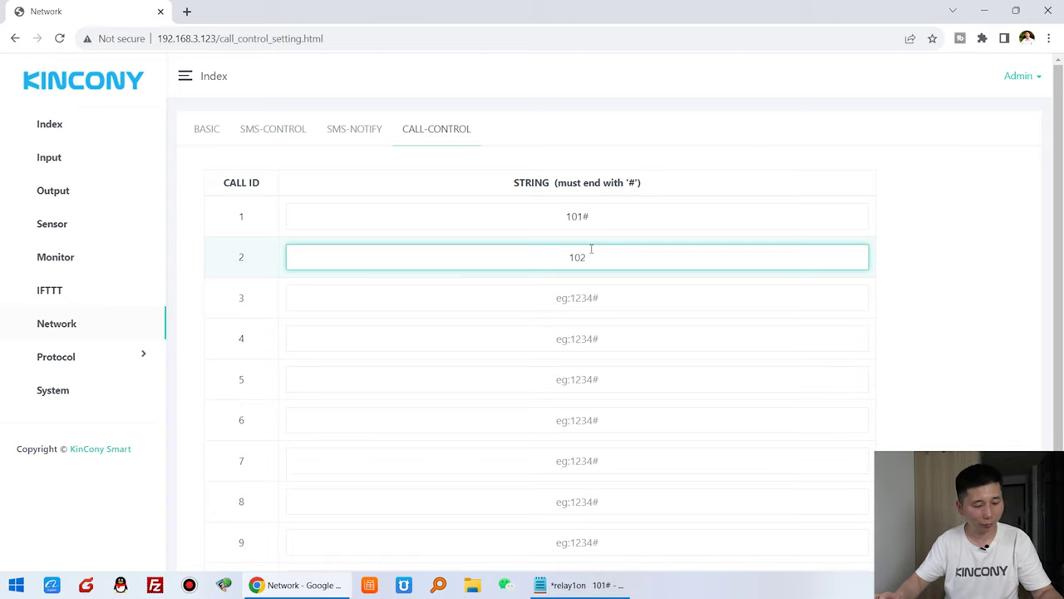
text(#)
click(584, 587)
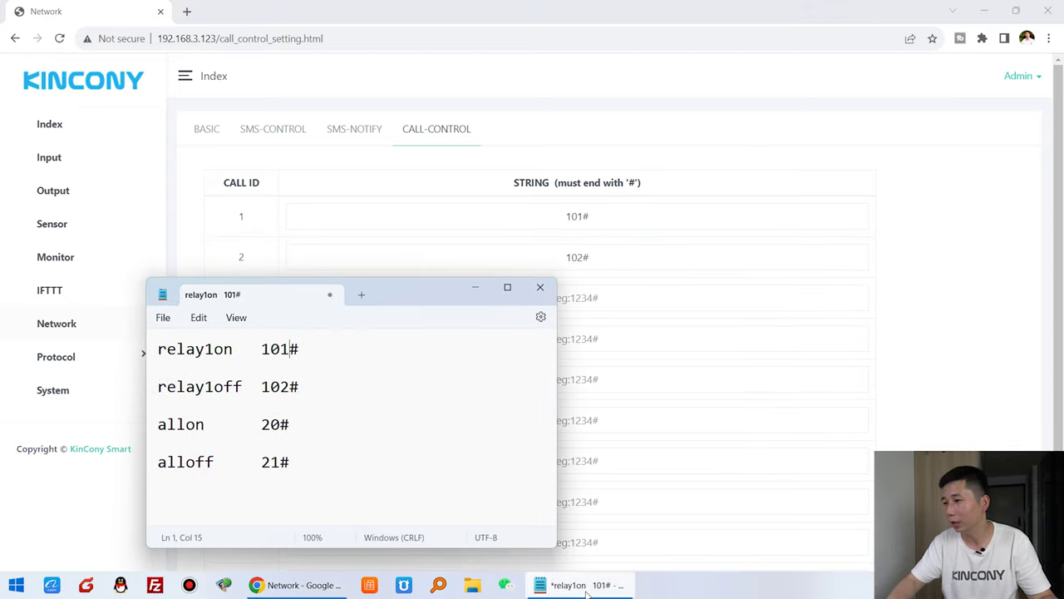
click(583, 587)
- Enter 20# and 21# for CALL IDs 3 and 4 and save the call-control settings
click(595, 294)
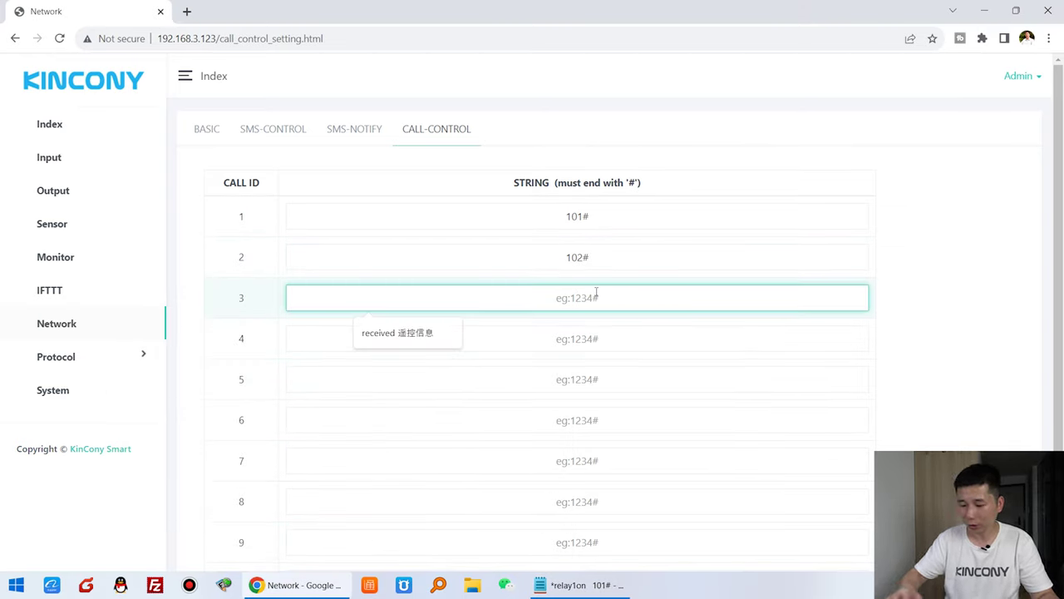
text(20#)
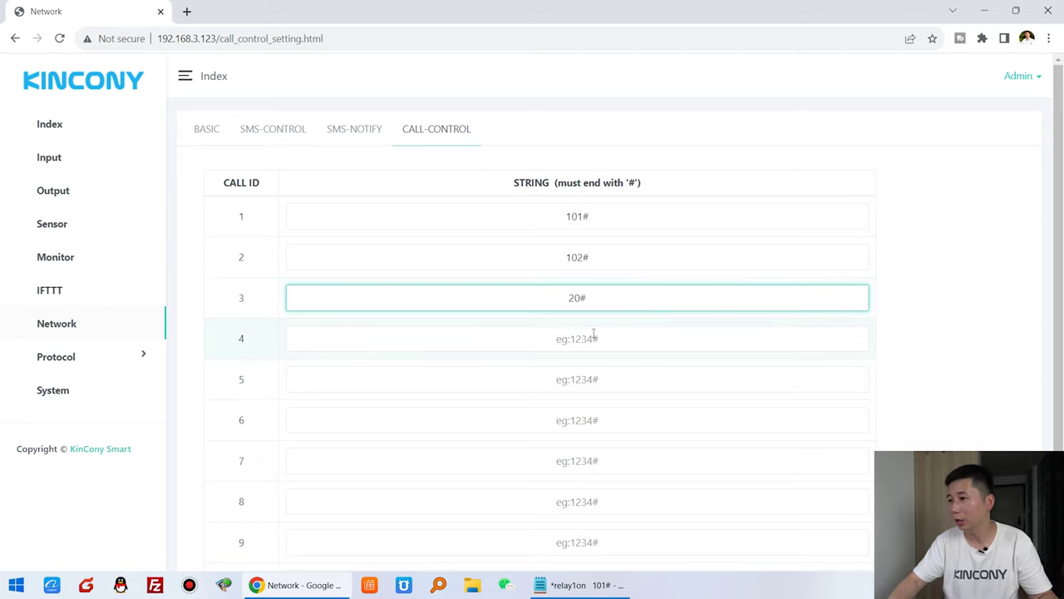
click(594, 333)
text(21#)
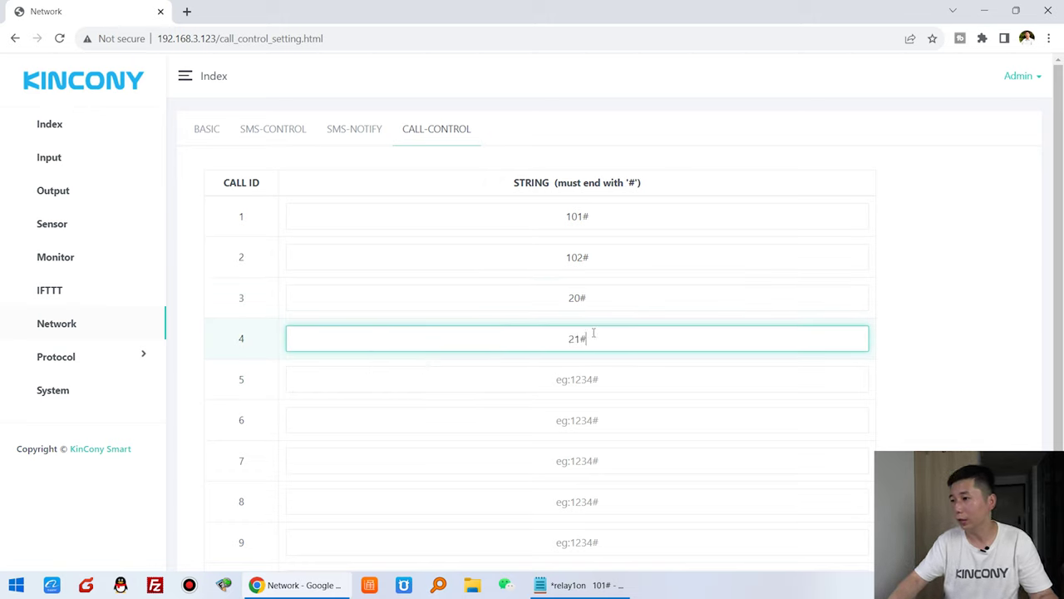
click(656, 300)
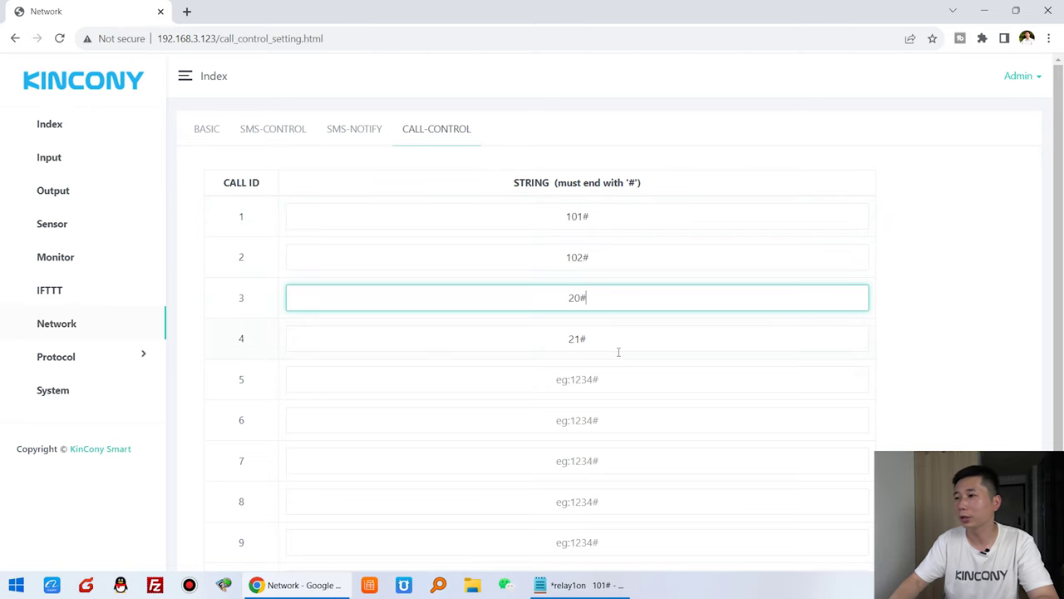
scroll(654, 297, down, 2)
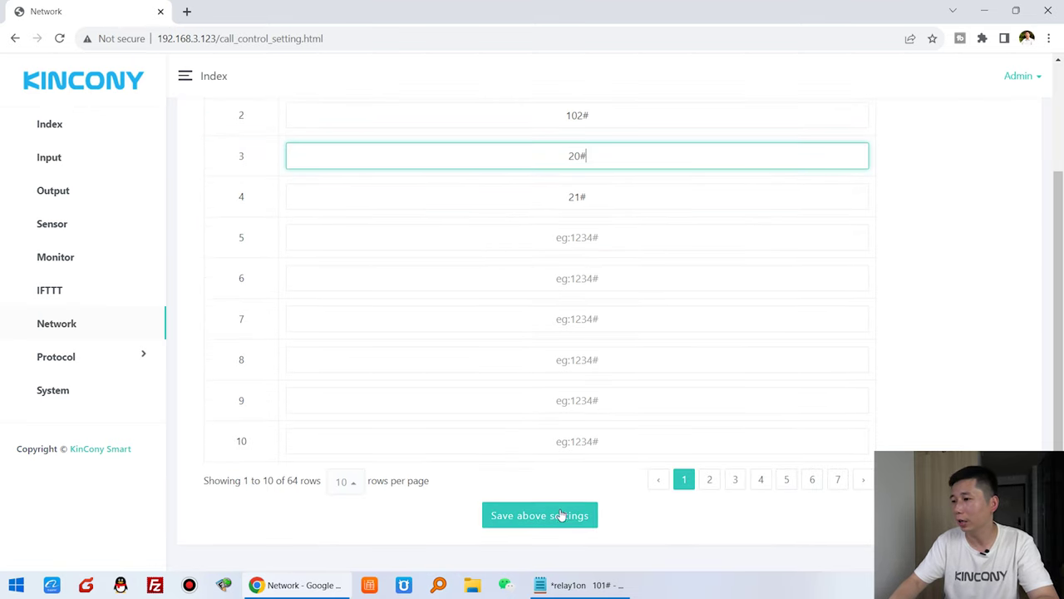
click(564, 517)
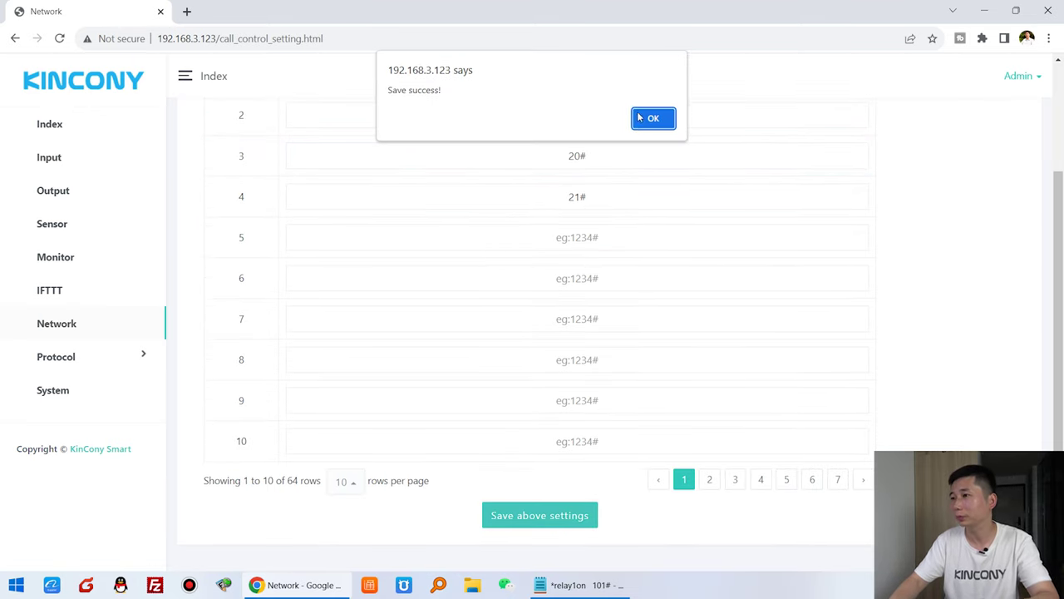
click(644, 117)
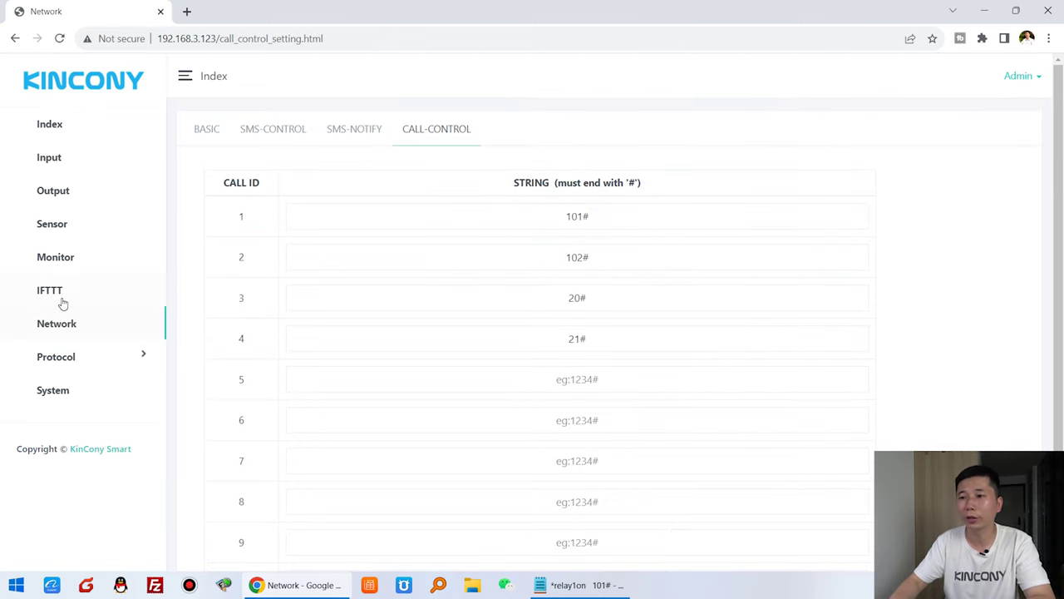
- Open IFTTT rule 5 for editing and prefix relay1on with 'v_' in the notes
click(62, 300)
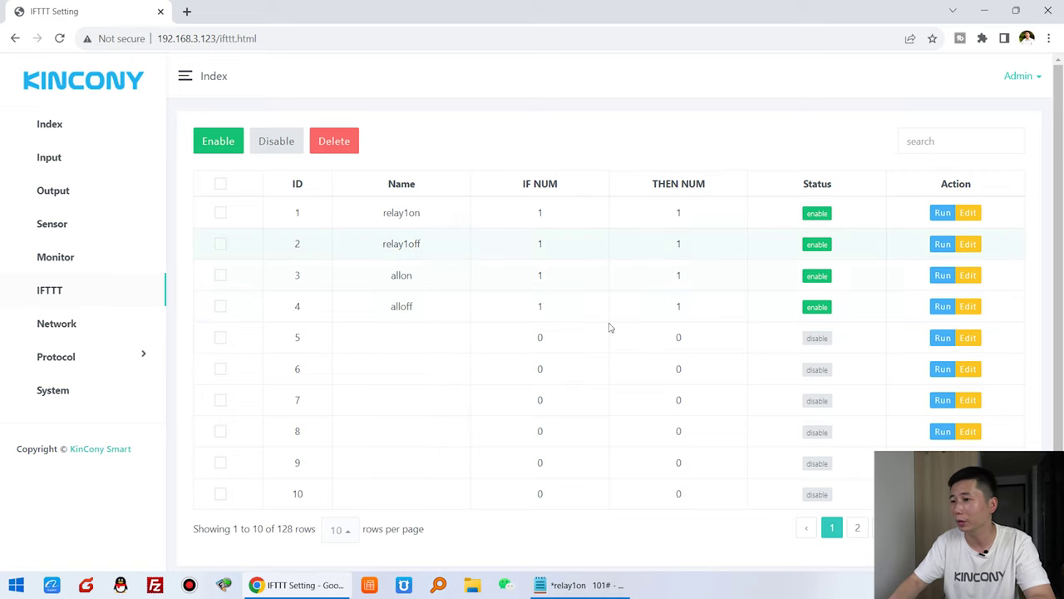
click(970, 339)
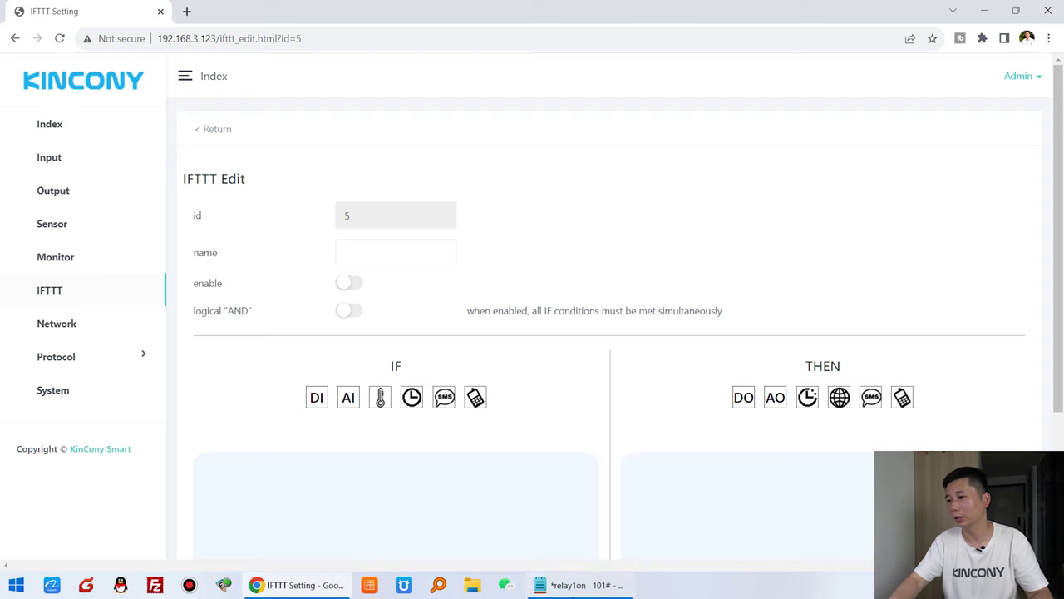
click(561, 586)
drag(379, 297, 767, 296)
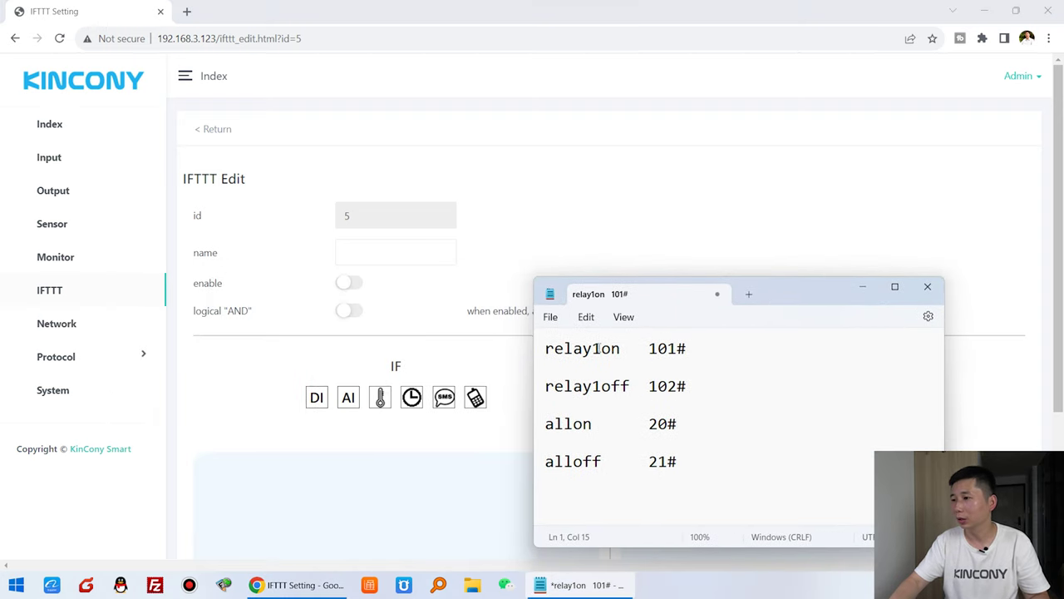
triple_click(541, 349)
key(Left)
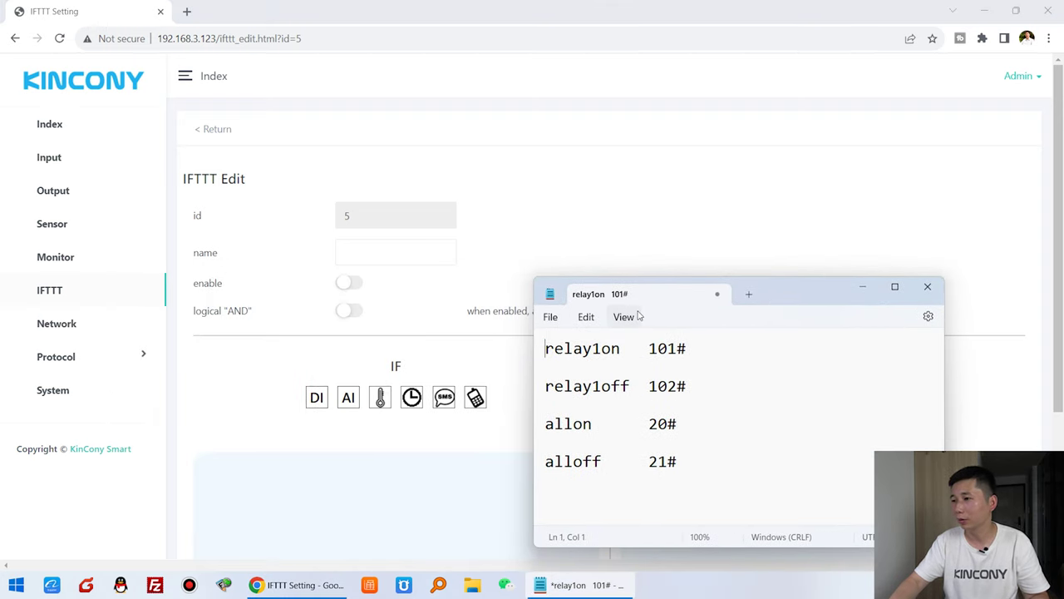
text(v_)
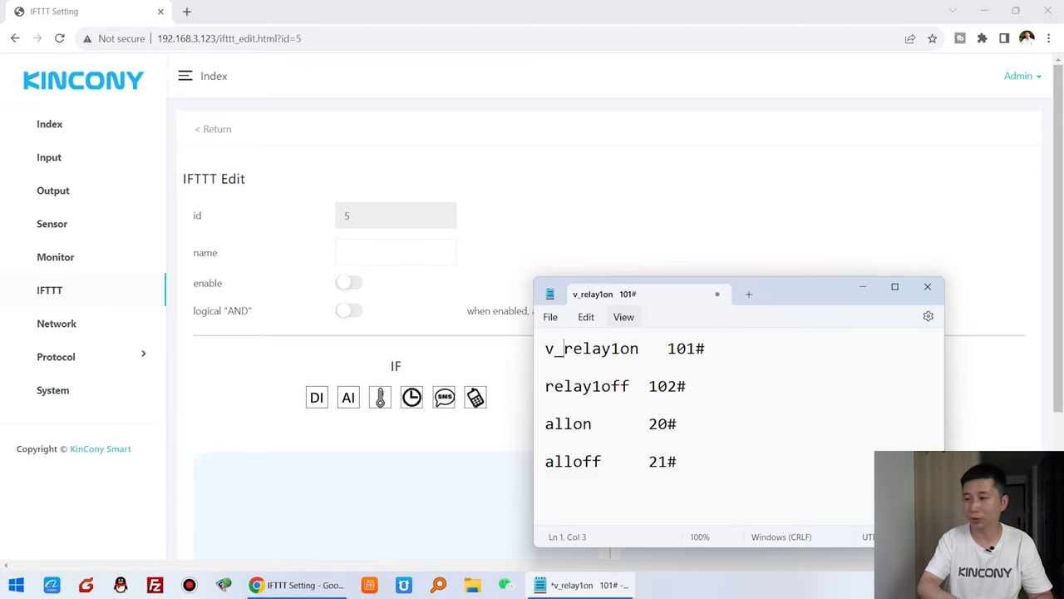
- Name rule 5 'v_relay1on' from the notes and enable it
double_click(632, 348)
key(ctrl+c)
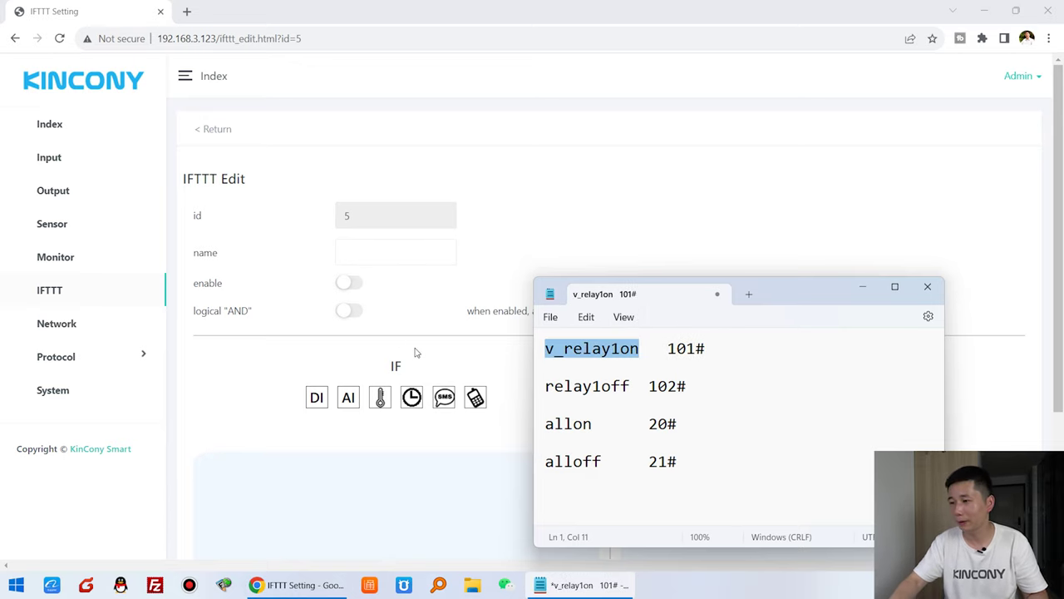
click(372, 250)
key(ctrl+v)
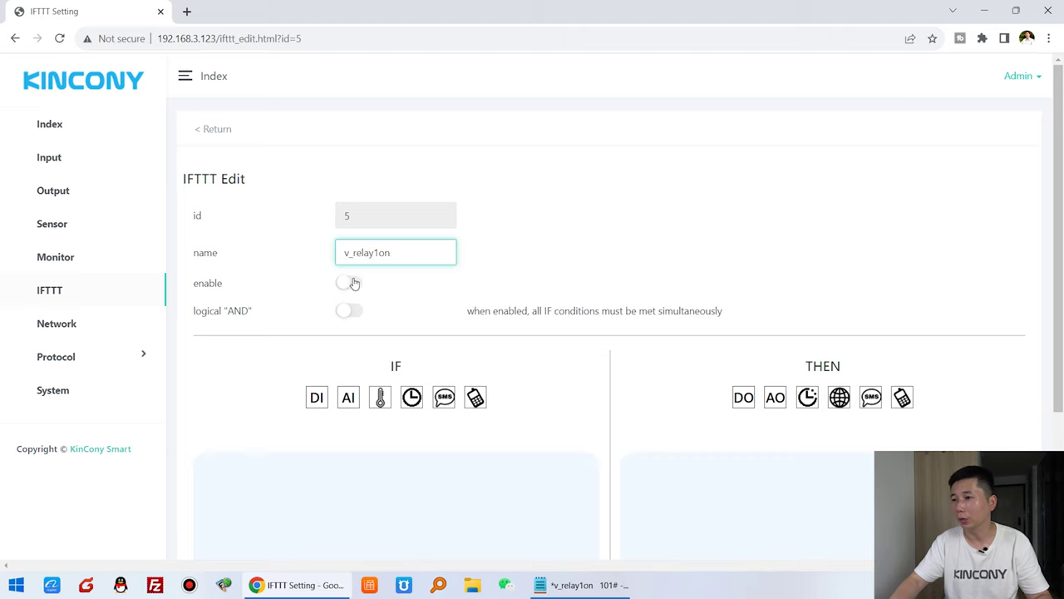
click(356, 284)
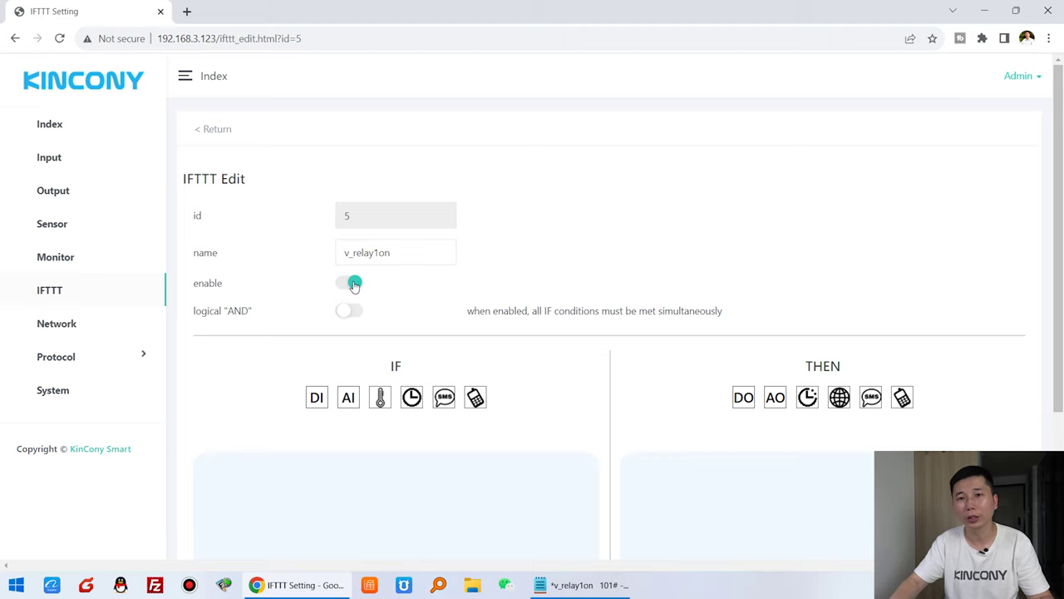
scroll(420, 316, down, 1)
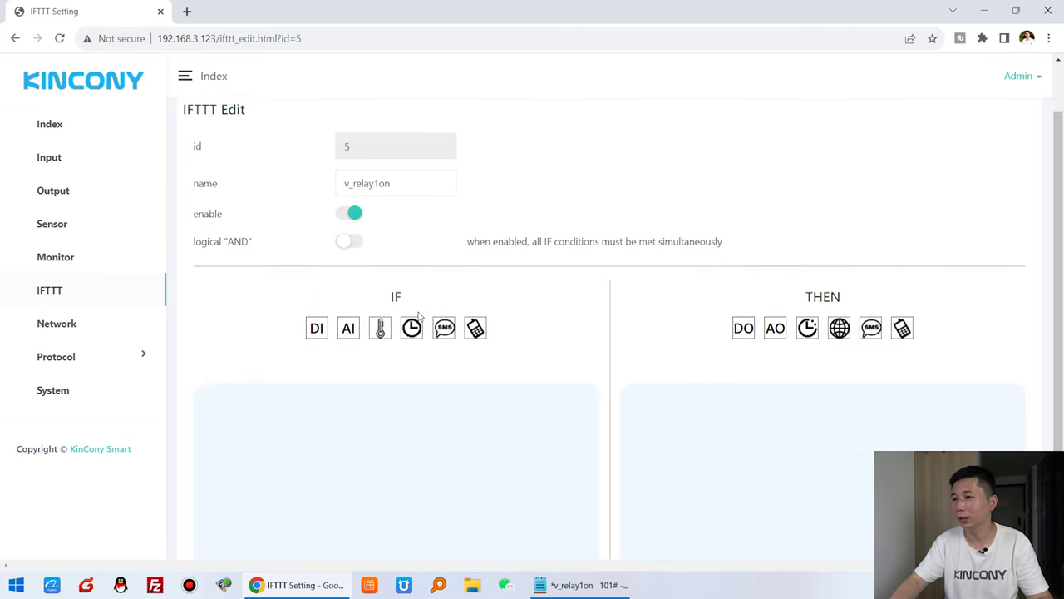
- Add a CALL1 phone-call condition to rule v_relay1on
click(475, 328)
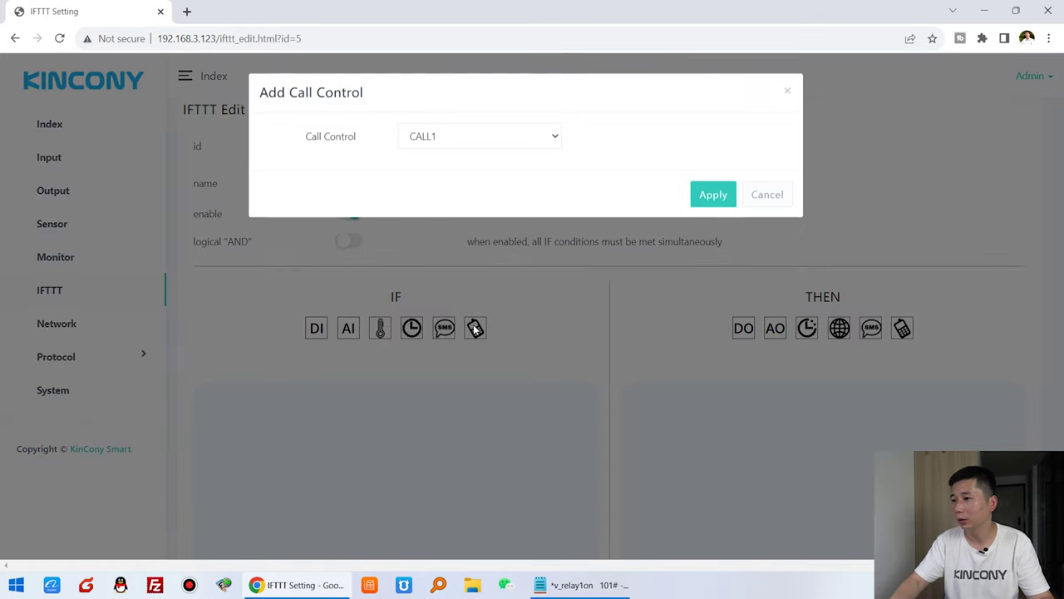
click(465, 132)
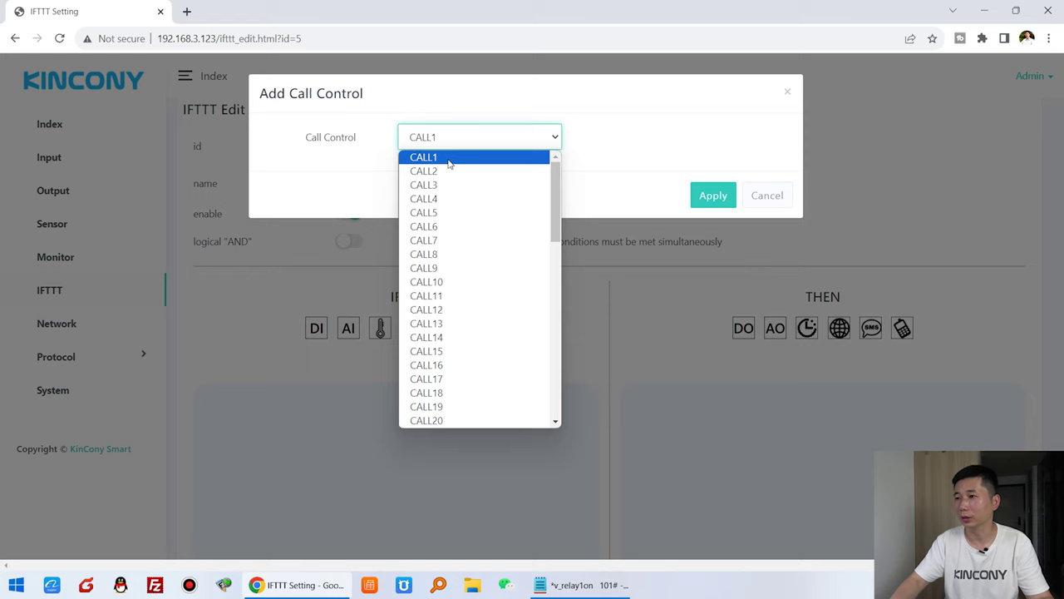
click(448, 158)
click(703, 195)
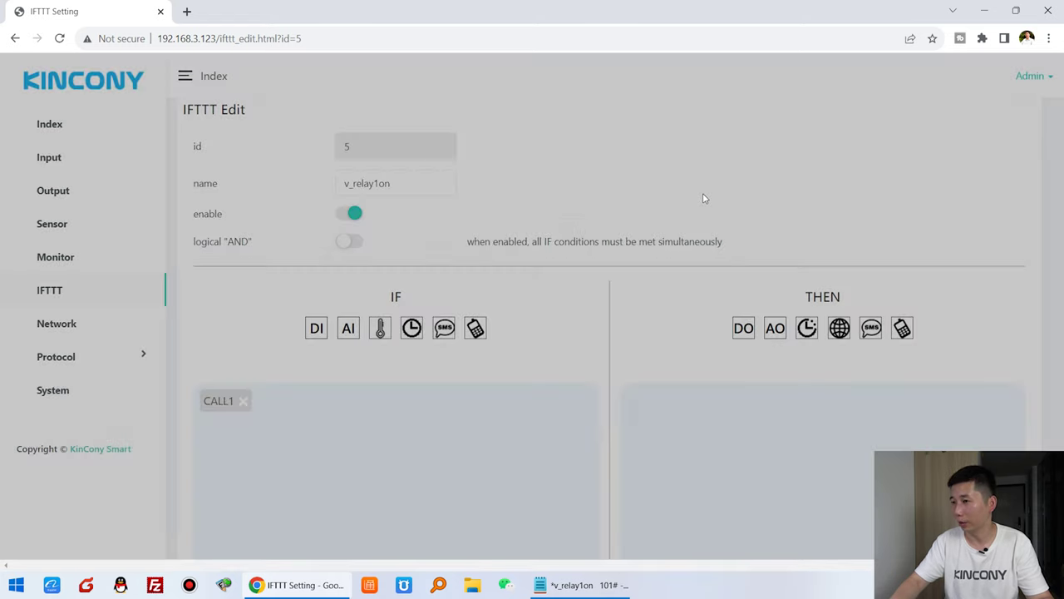
- Add a DO action turning relay 1 on and save the rule
click(743, 329)
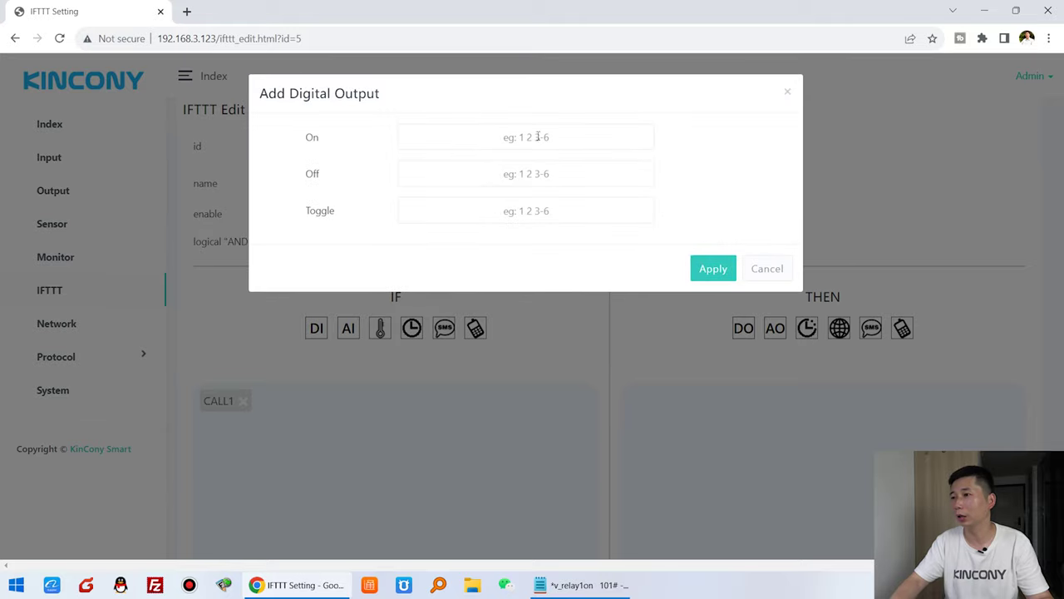
click(538, 137)
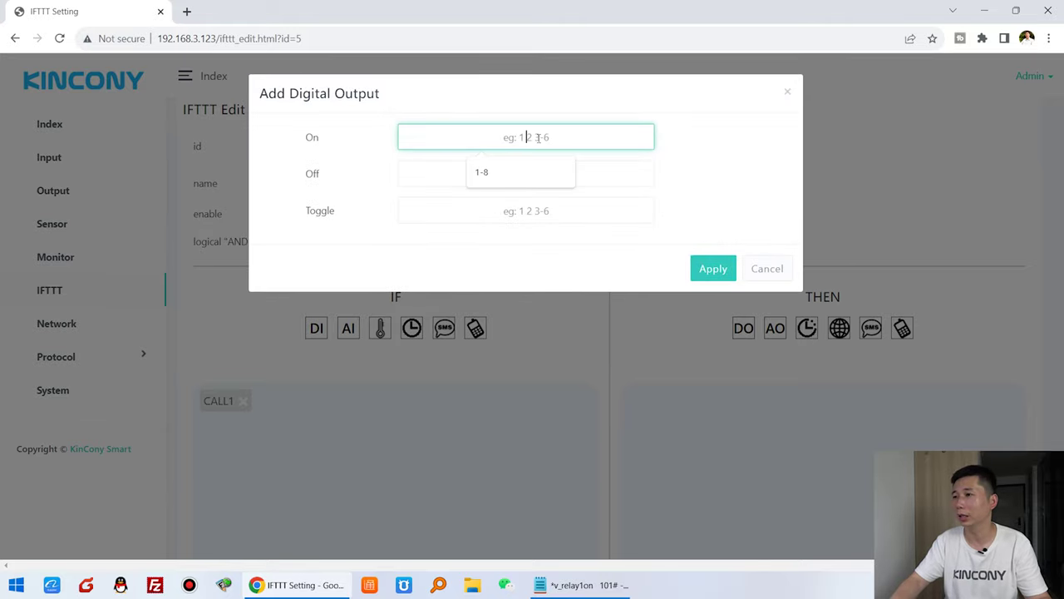
text(1)
click(700, 140)
click(715, 266)
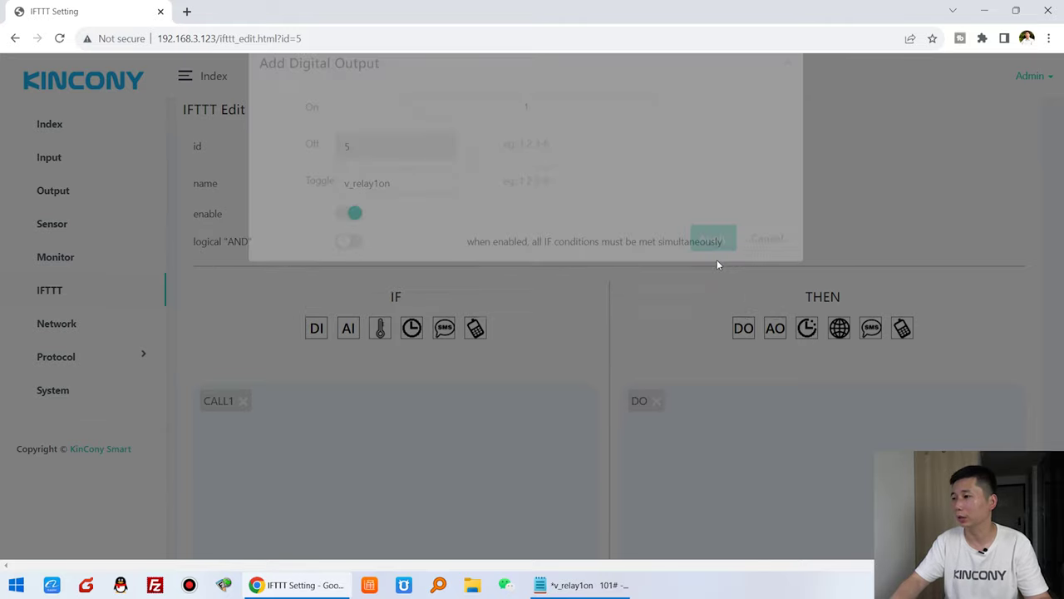
scroll(676, 292, down, 1)
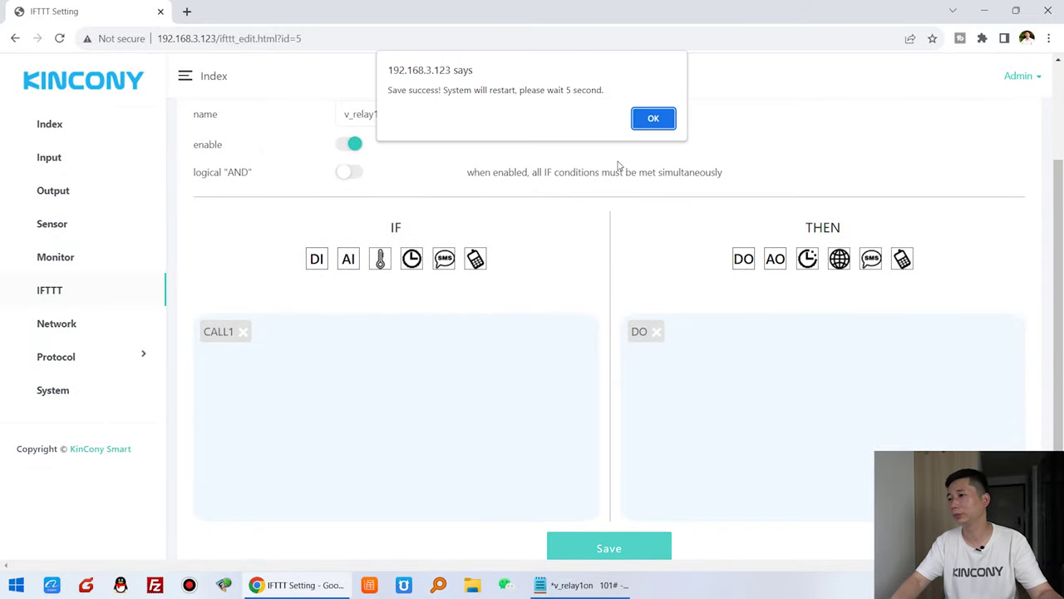
click(644, 117)
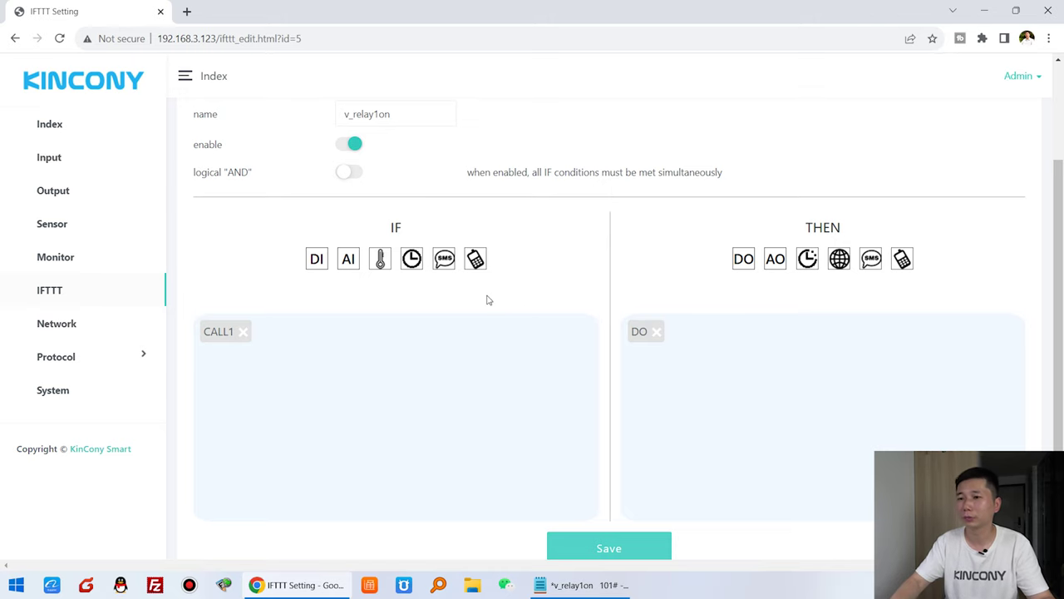
- Open rule 6, name it 'v_relay1off', and enable it
click(77, 295)
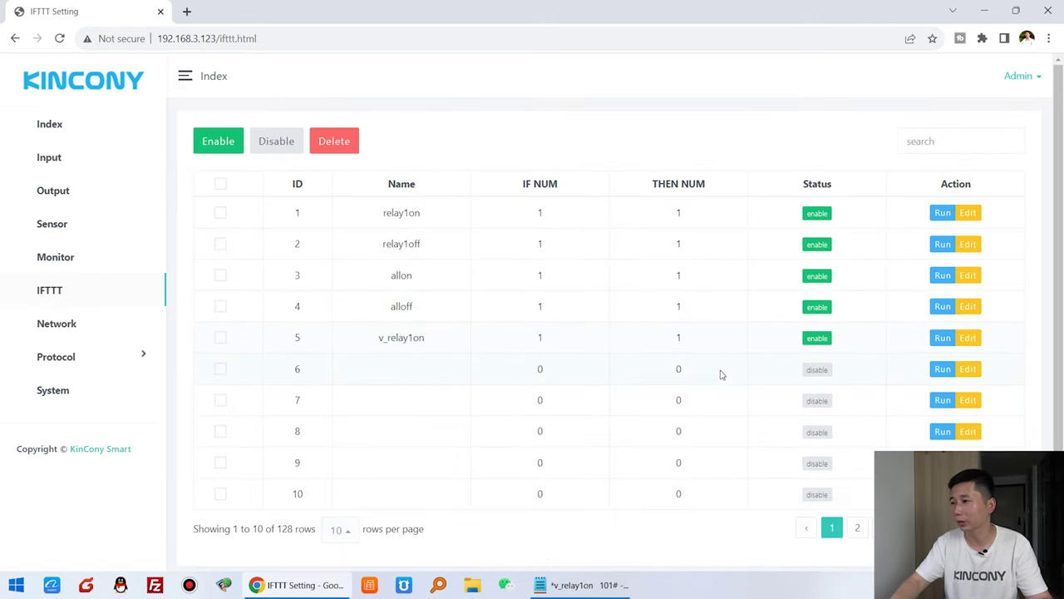
click(969, 370)
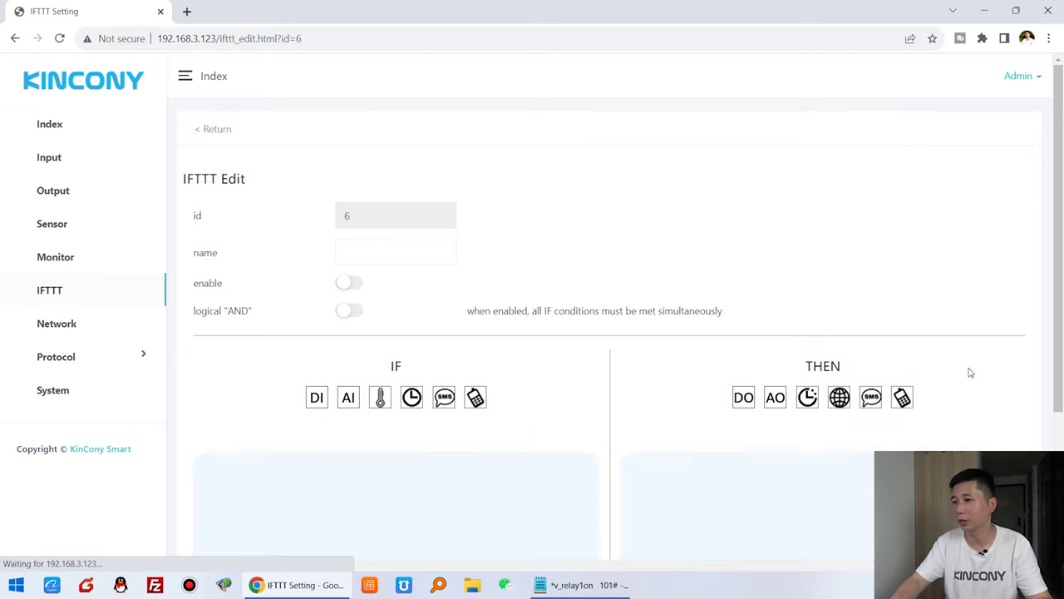
click(391, 250)
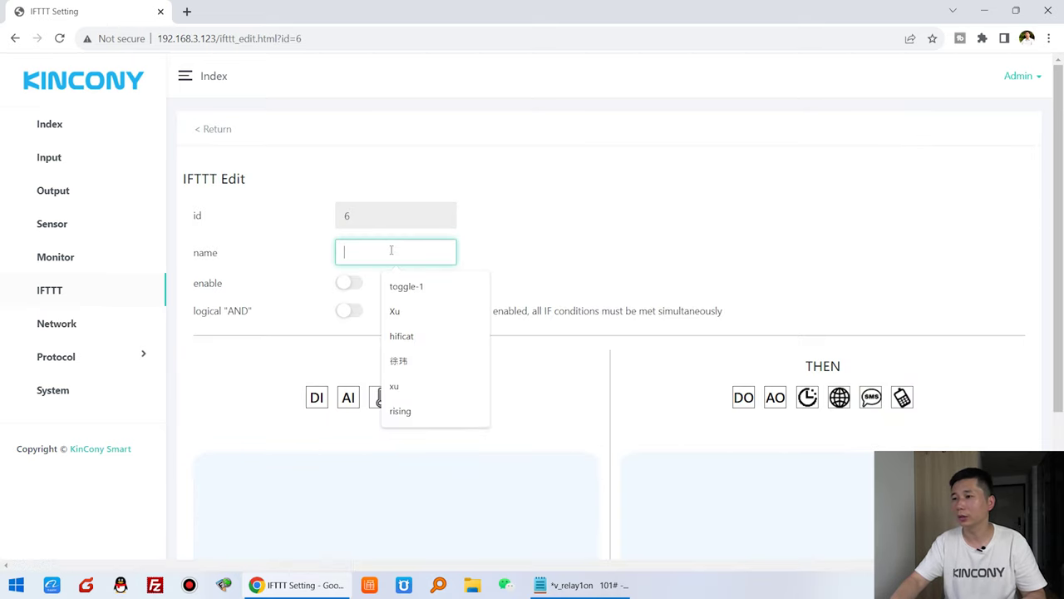
key(ctrl+v)
key(BackSpace)
text(ff)
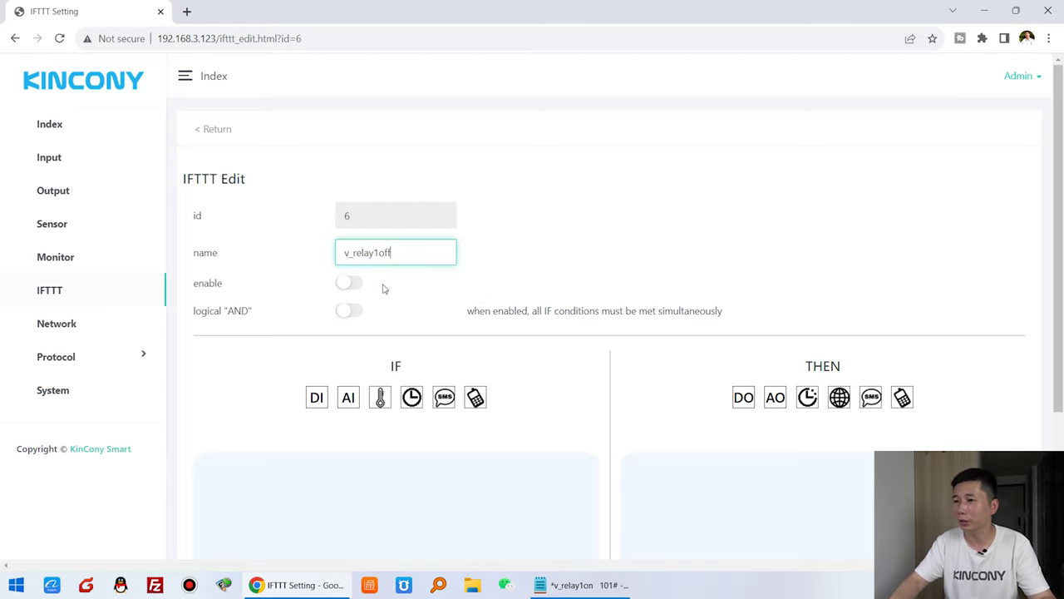
click(348, 283)
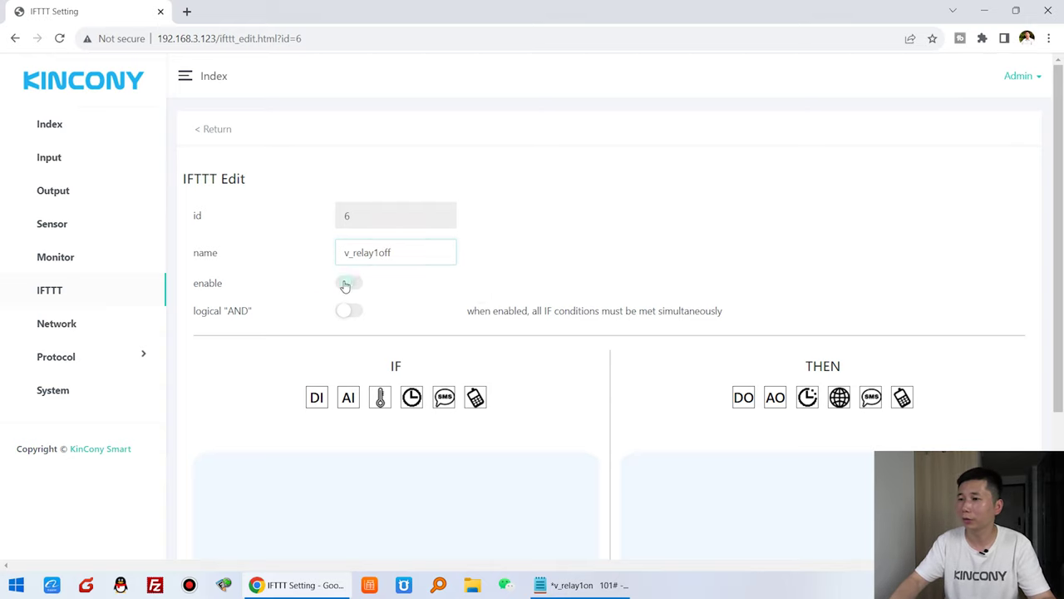
- Add a CALL2 phone-call condition to rule v_relay1off
click(475, 397)
click(462, 140)
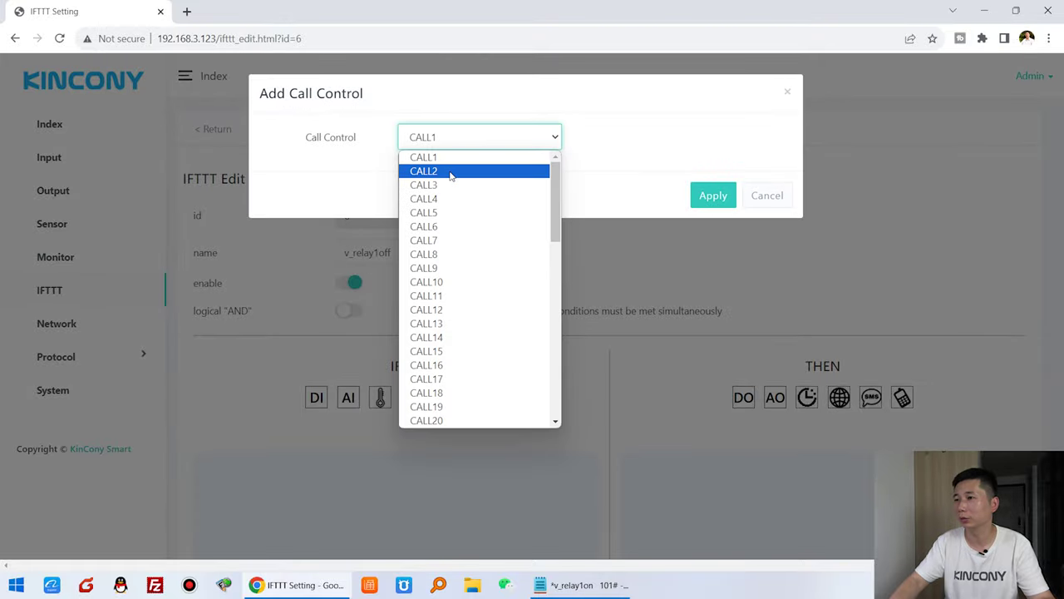
click(449, 172)
click(717, 197)
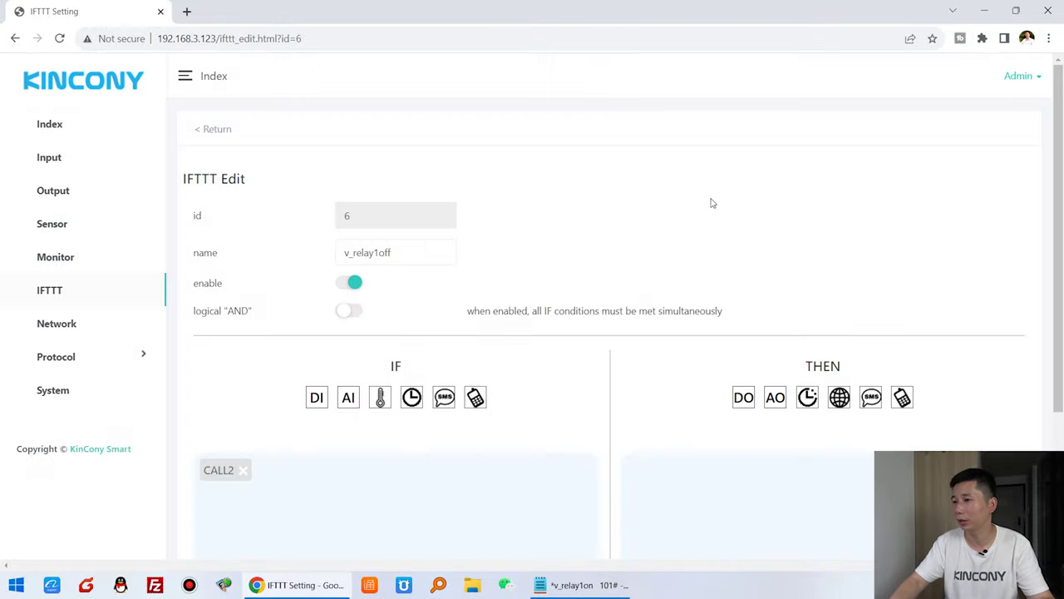
- Add a DO action turning relay 1 off and save the rule
click(740, 405)
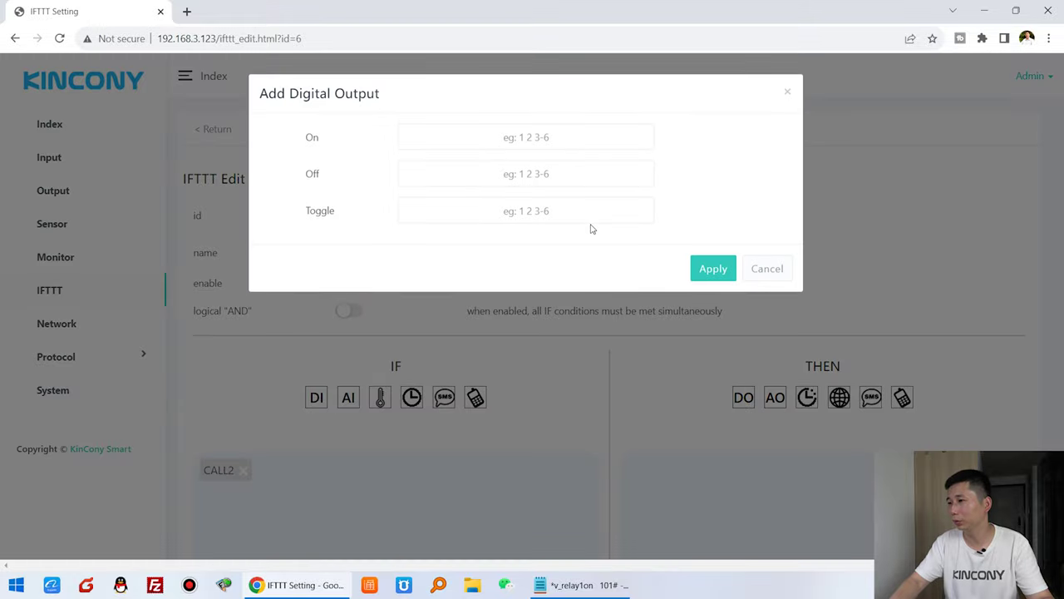
click(507, 172)
text(1)
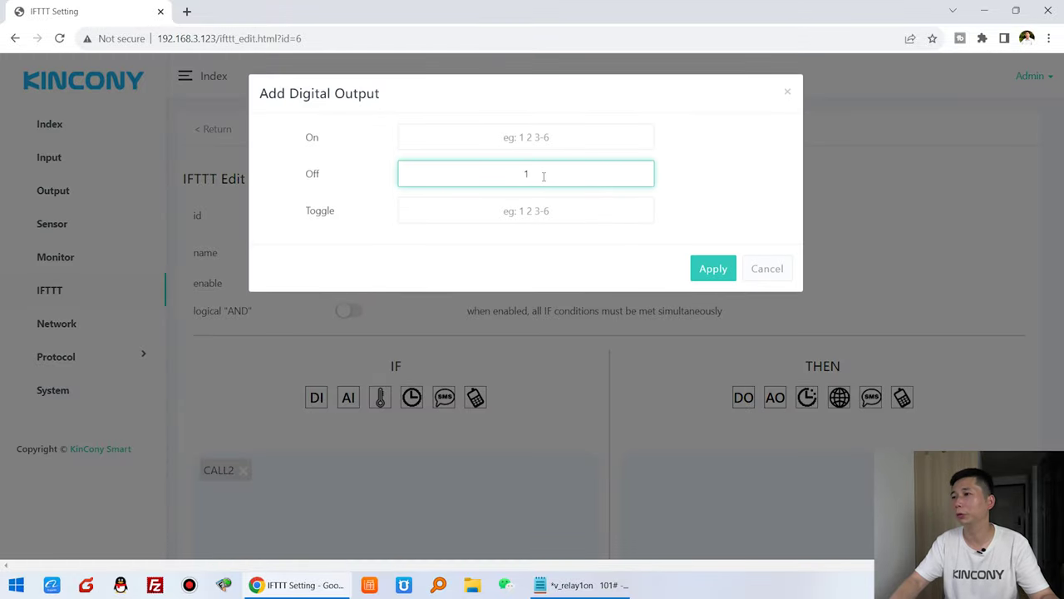
click(697, 184)
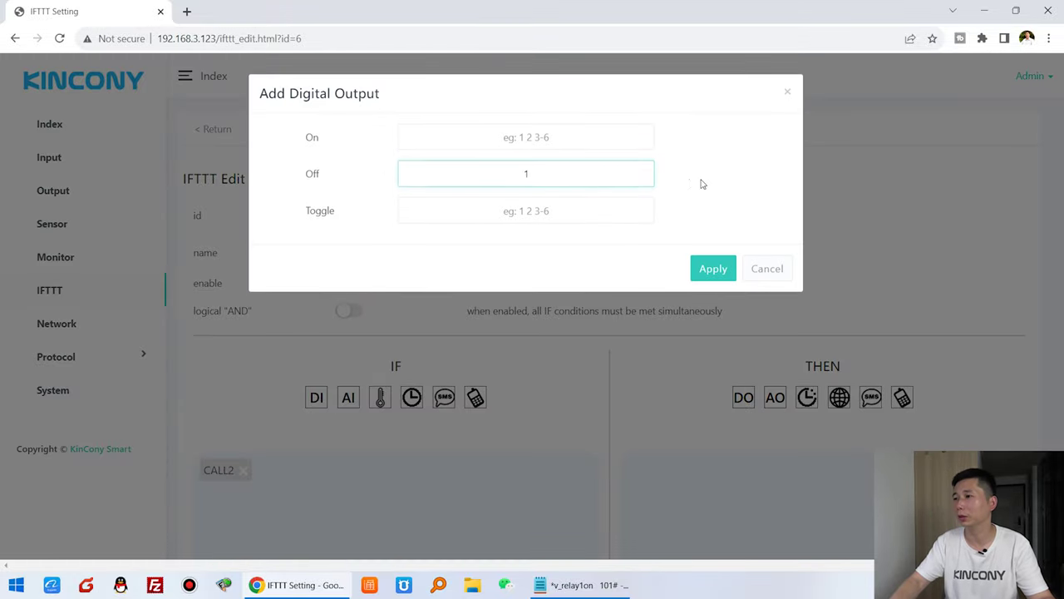
click(721, 270)
scroll(690, 349, down, 2)
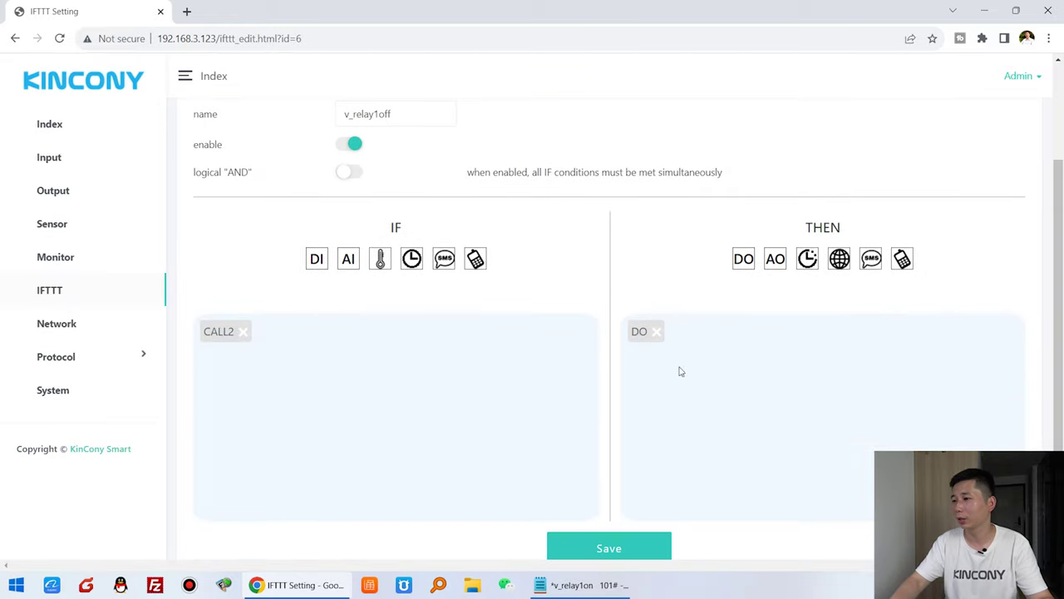
click(638, 546)
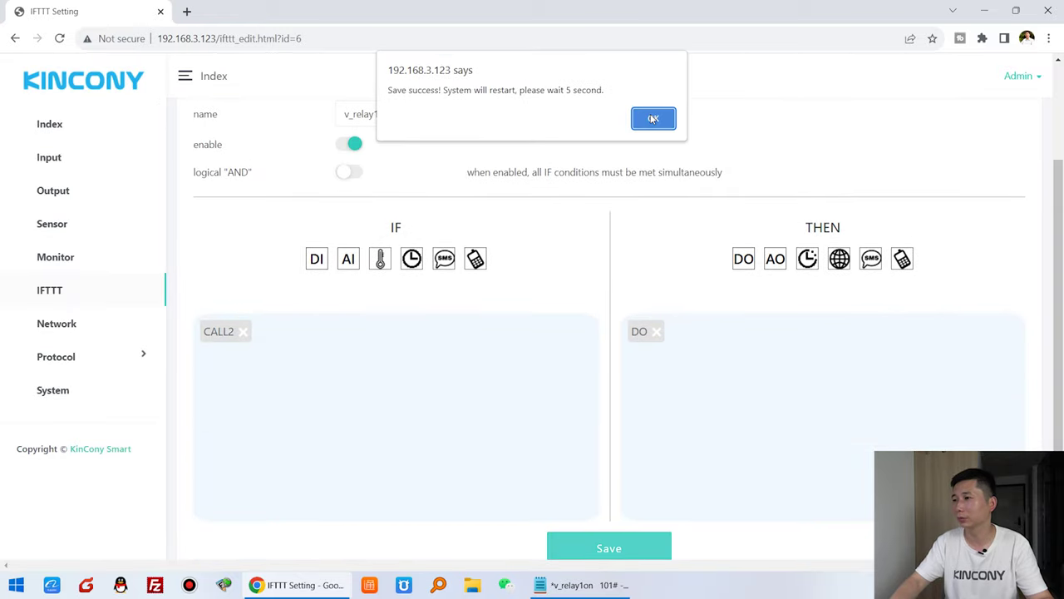
click(653, 119)
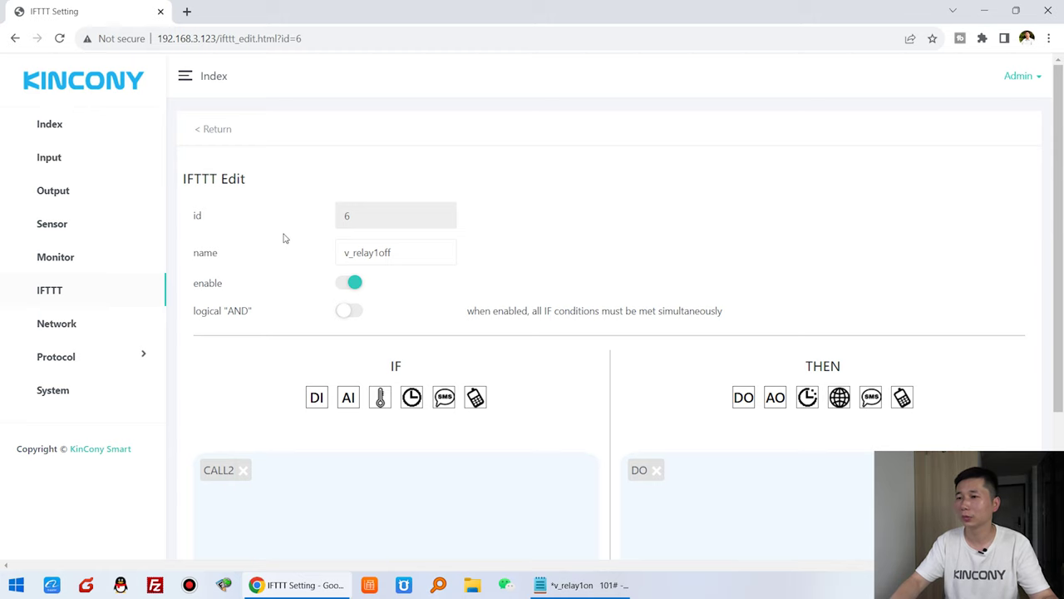
- Open rule 7 for editing and name it 'v_allon'
click(59, 295)
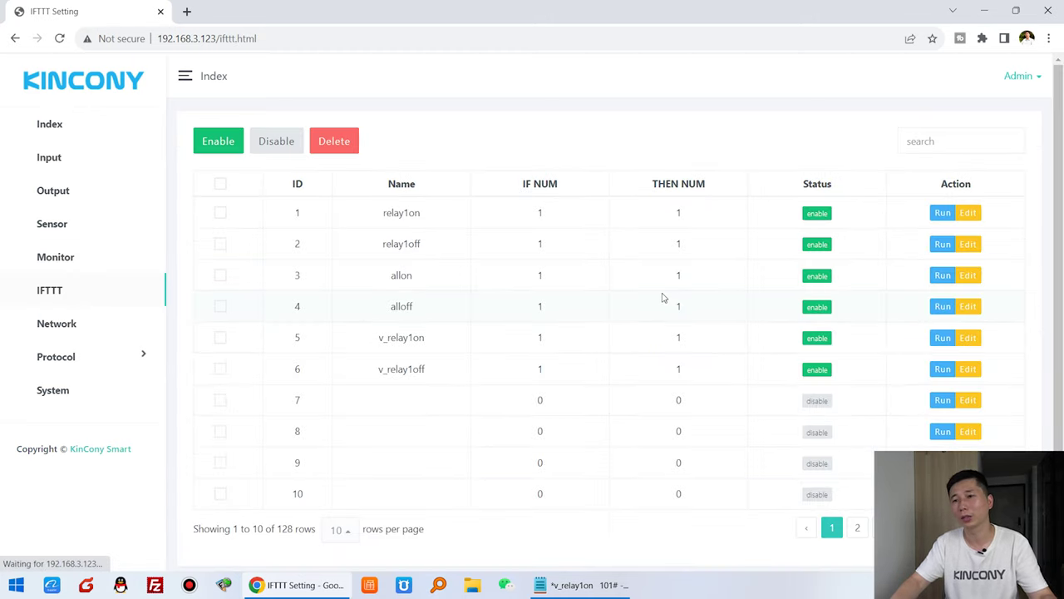
click(968, 400)
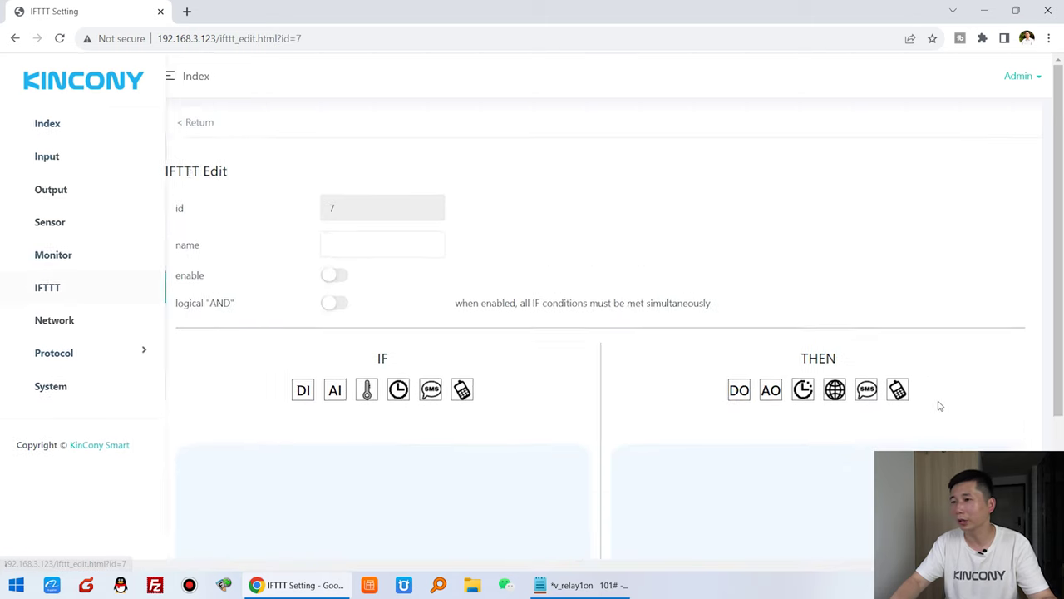
click(369, 249)
text(v_relay1on)
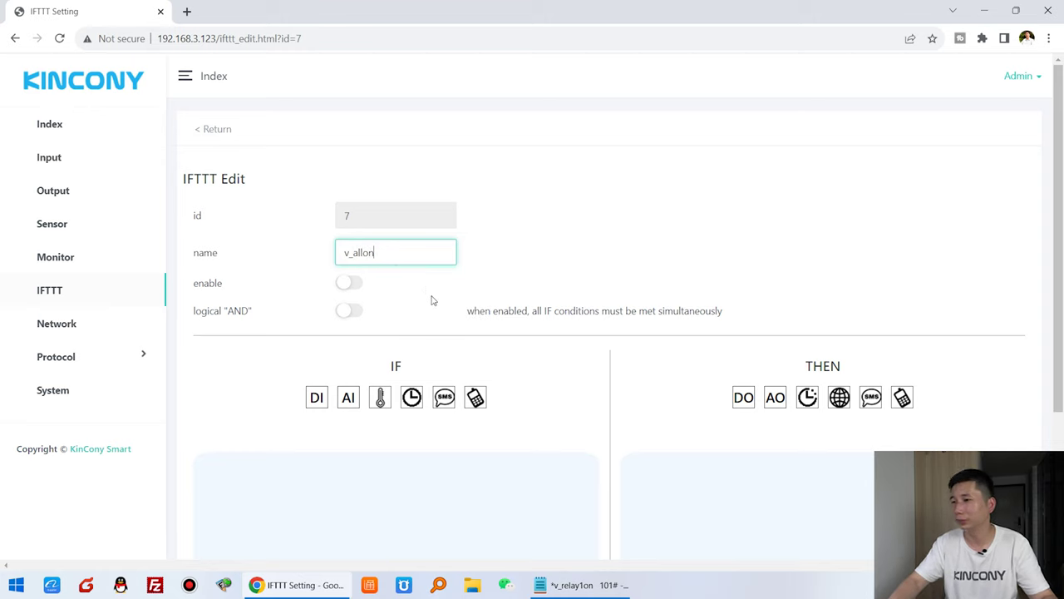
- Add a CALL3 phone-call condition to rule v_allon
click(476, 399)
click(509, 140)
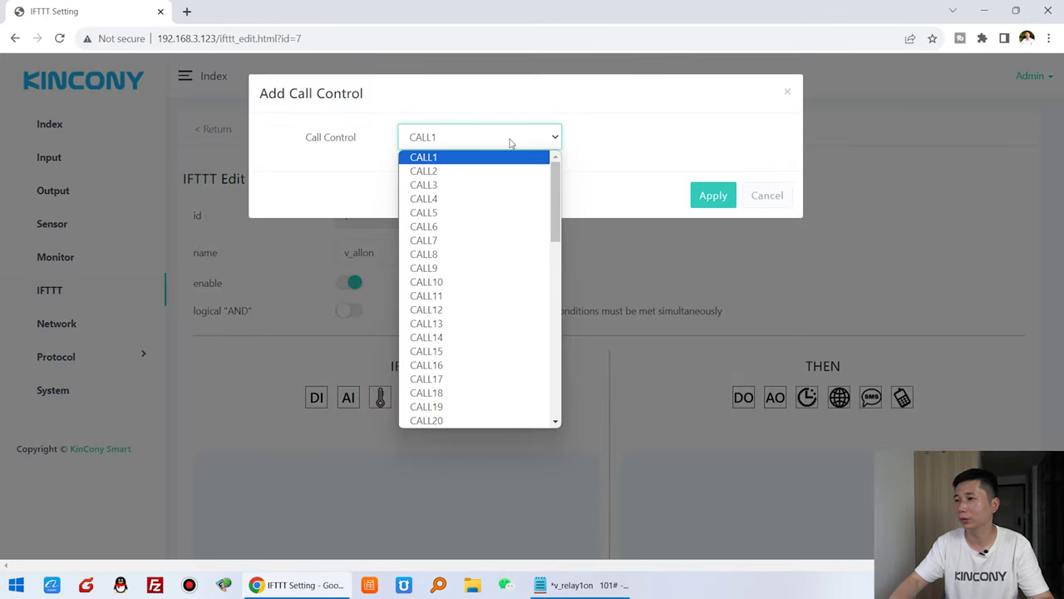
click(492, 185)
click(714, 195)
- Add a DO action switching all relays on and save the rule
scroll(684, 237, down, 1)
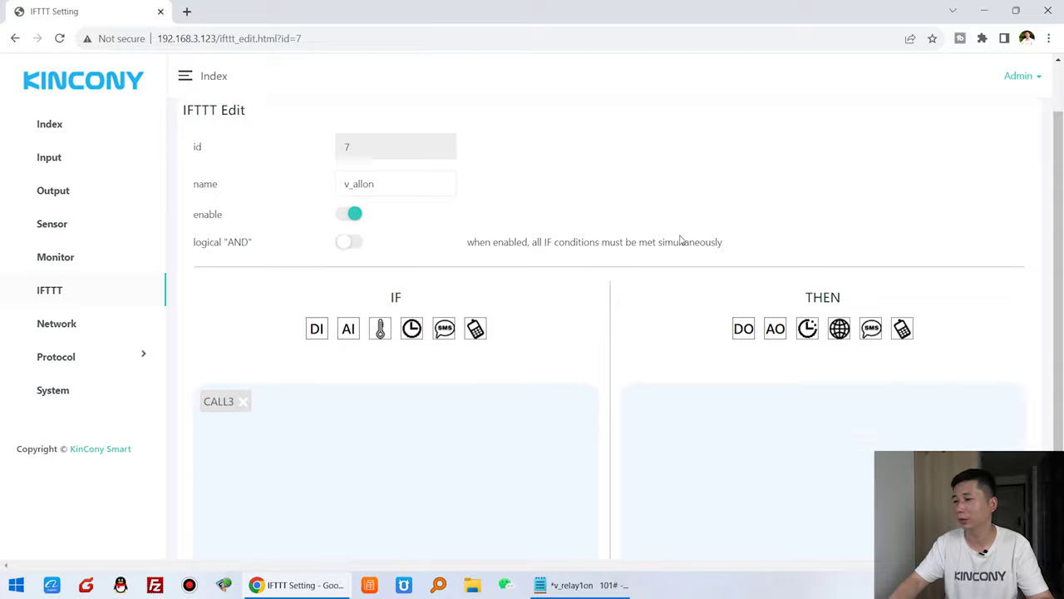
click(743, 330)
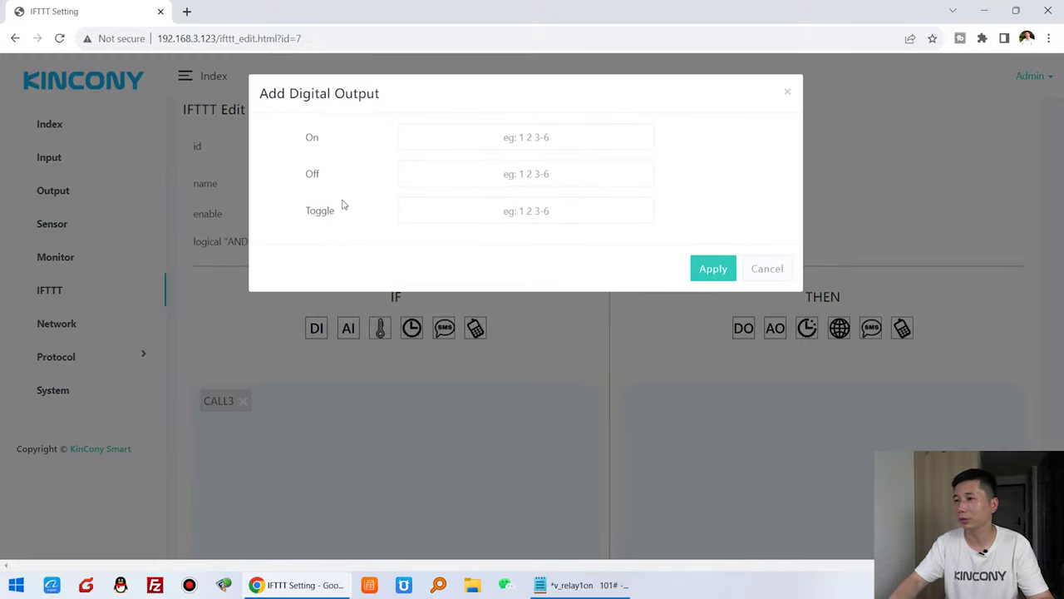
click(527, 138)
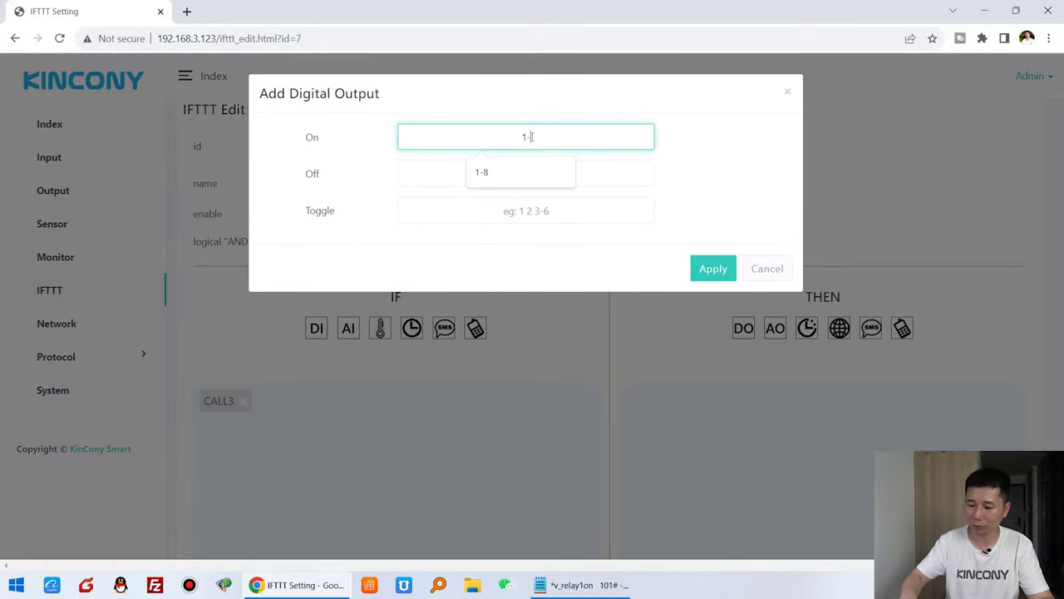
click(716, 270)
scroll(710, 392, down, 2)
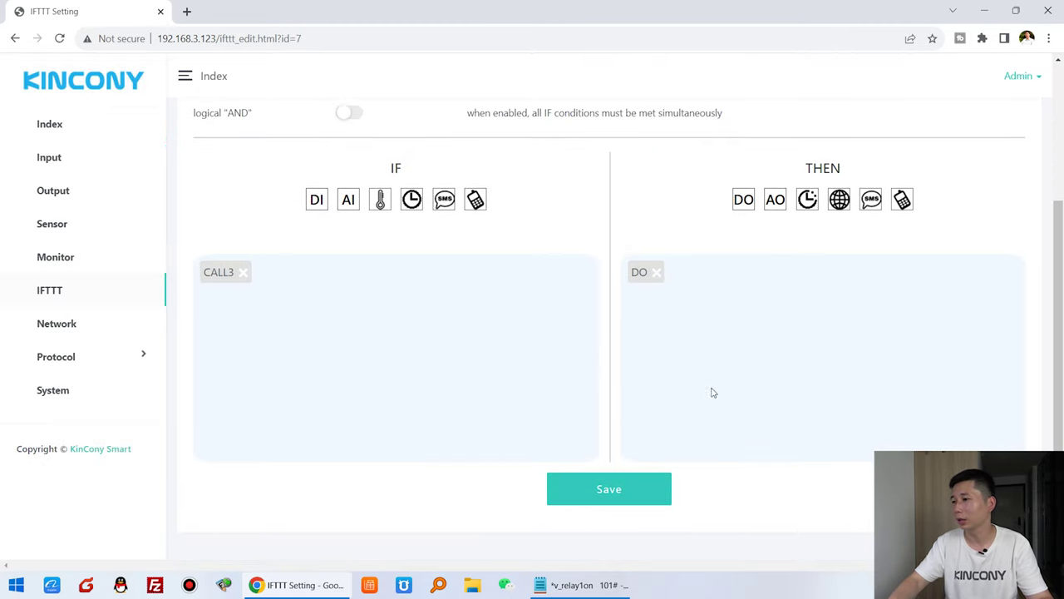
click(655, 498)
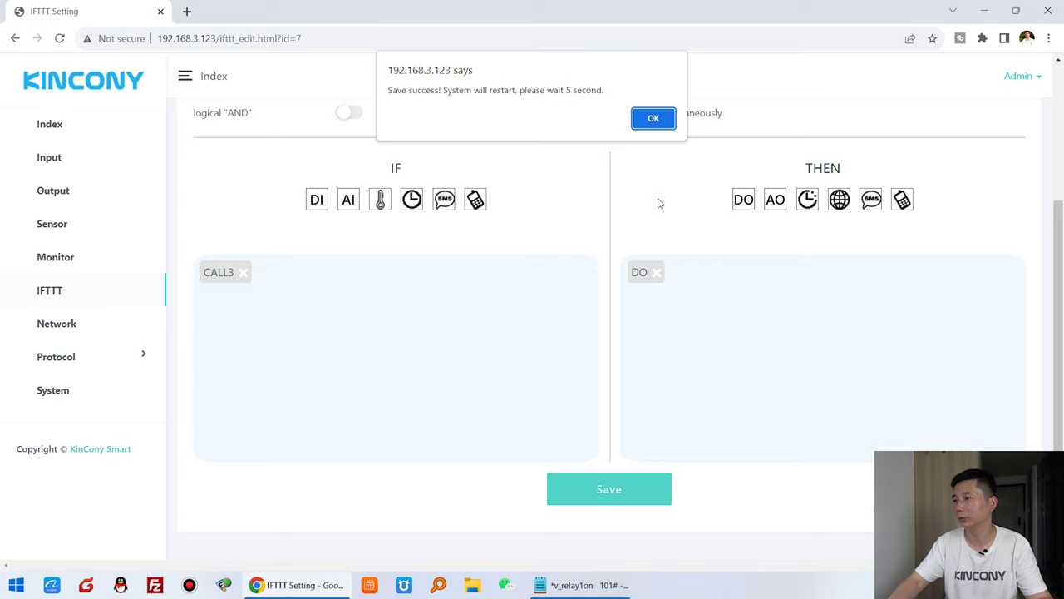
click(653, 119)
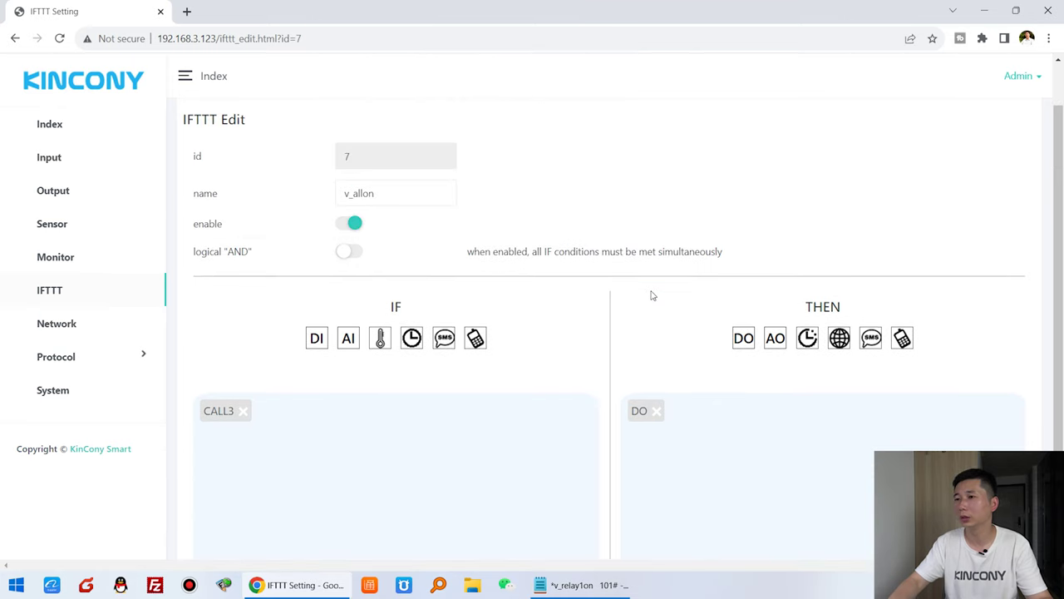
- Open rule 8 for editing and name it 'v_alloff', checking the notes
click(60, 296)
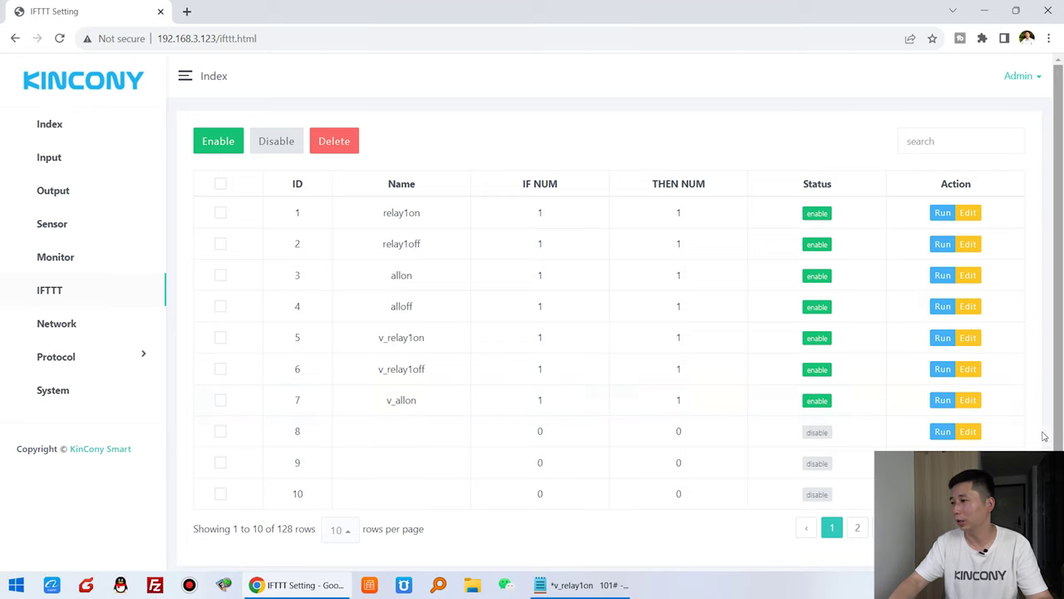
click(968, 431)
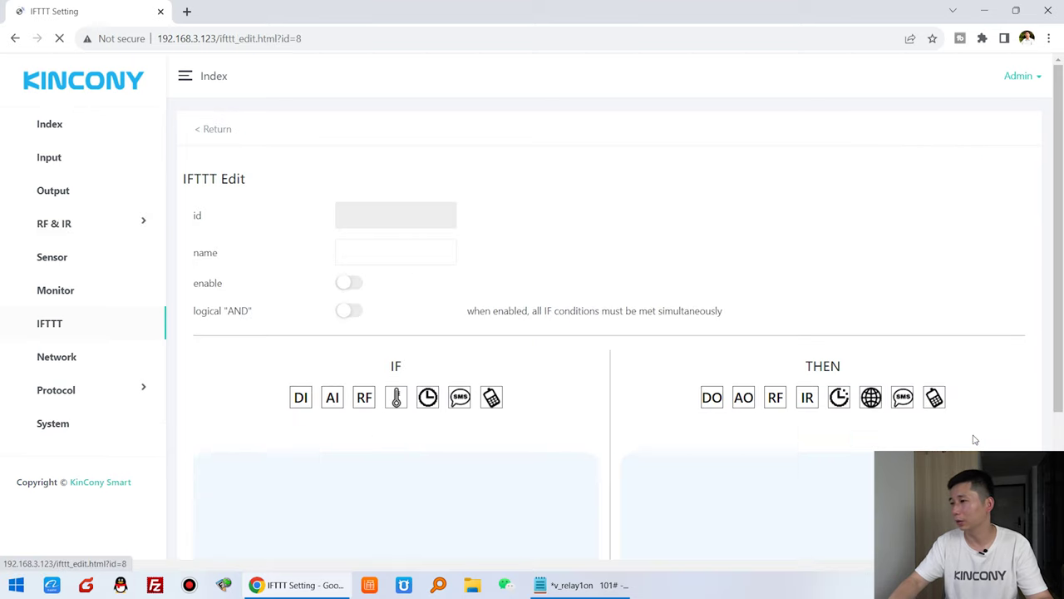
click(384, 256)
text(v_relay1)
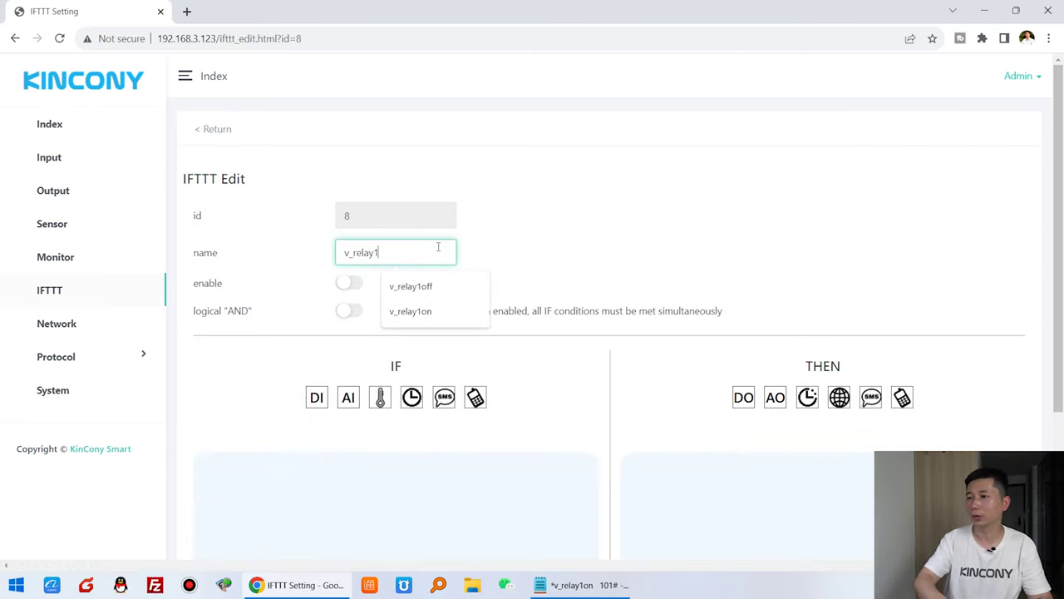
text(alloff)
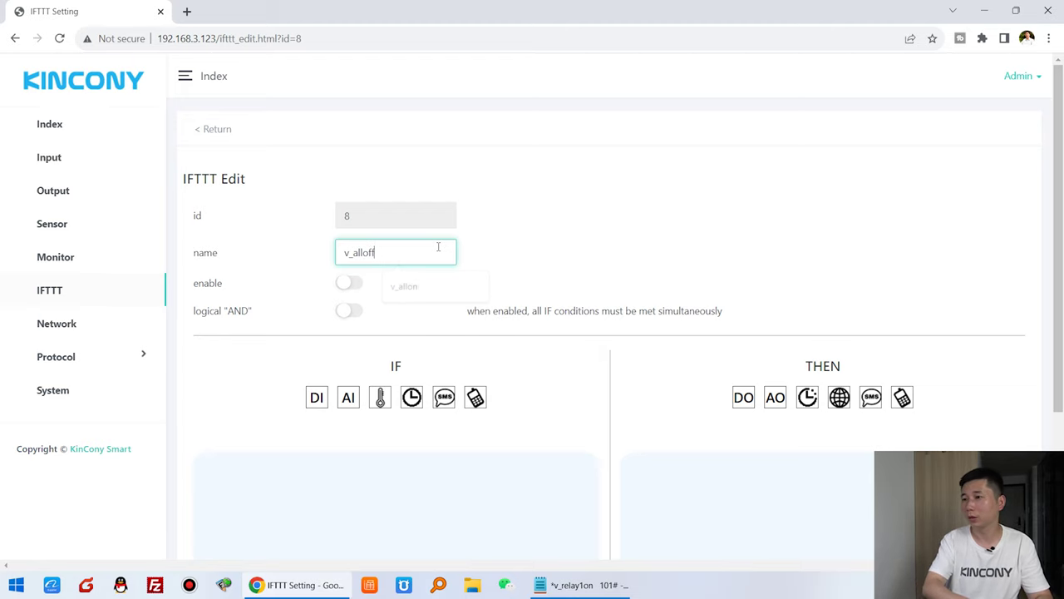
click(587, 585)
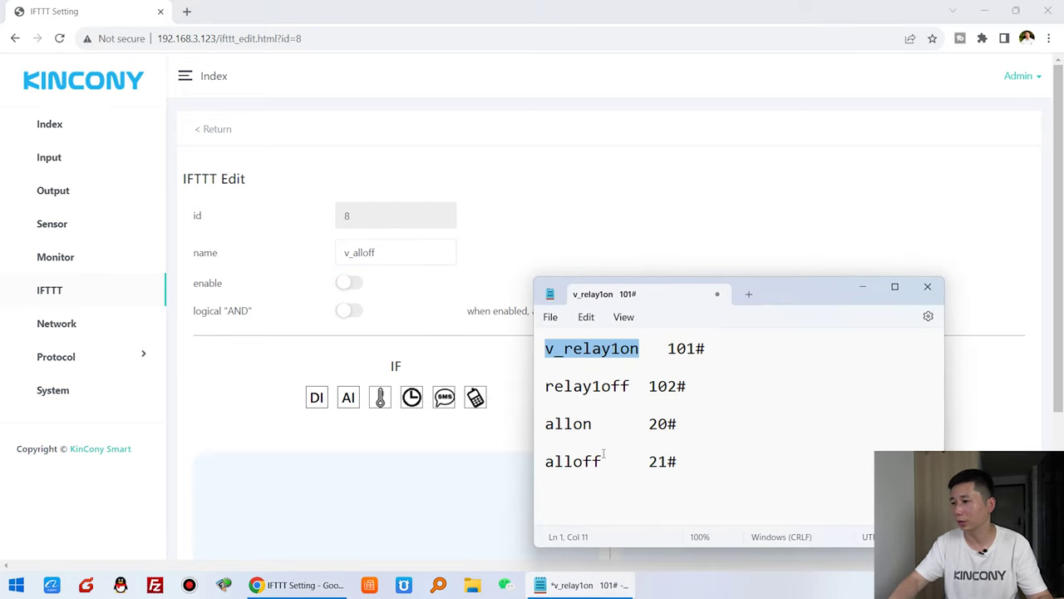
drag(611, 461, 582, 462)
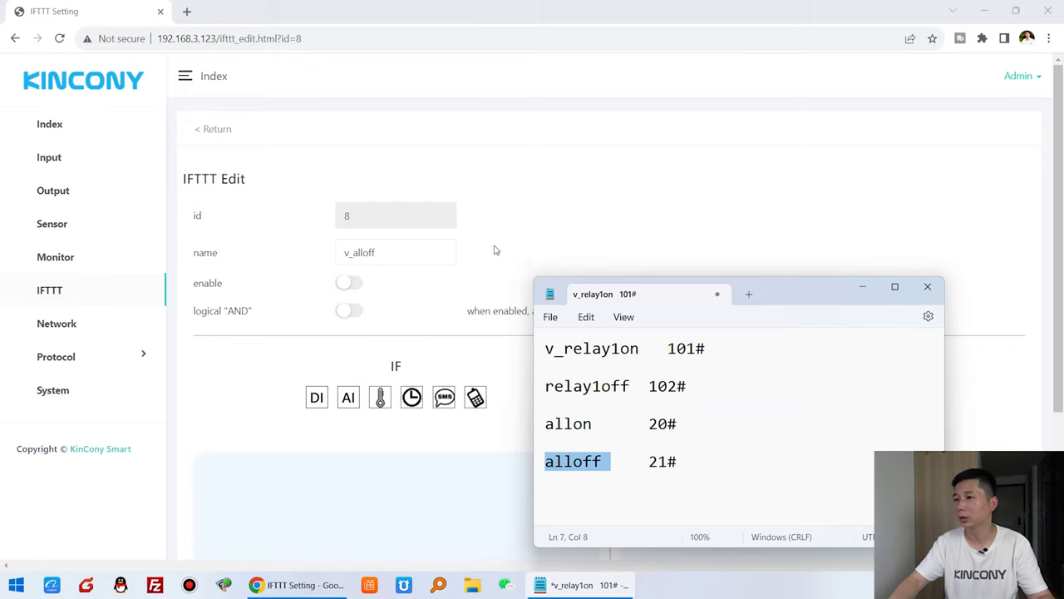
click(360, 304)
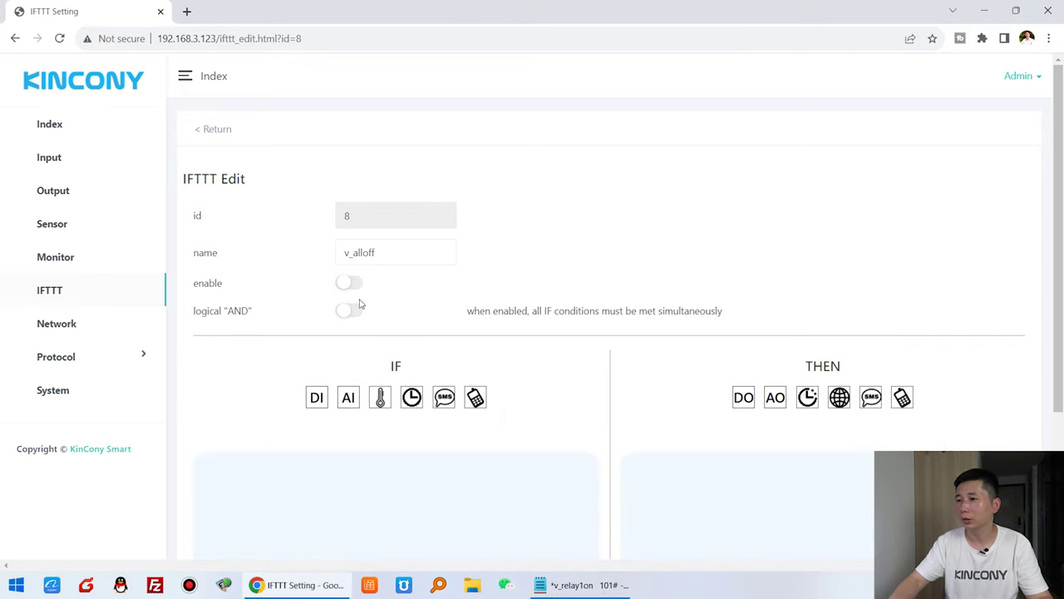
- Add a CALL4 phone-call condition to rule v_alloff
click(479, 398)
click(538, 137)
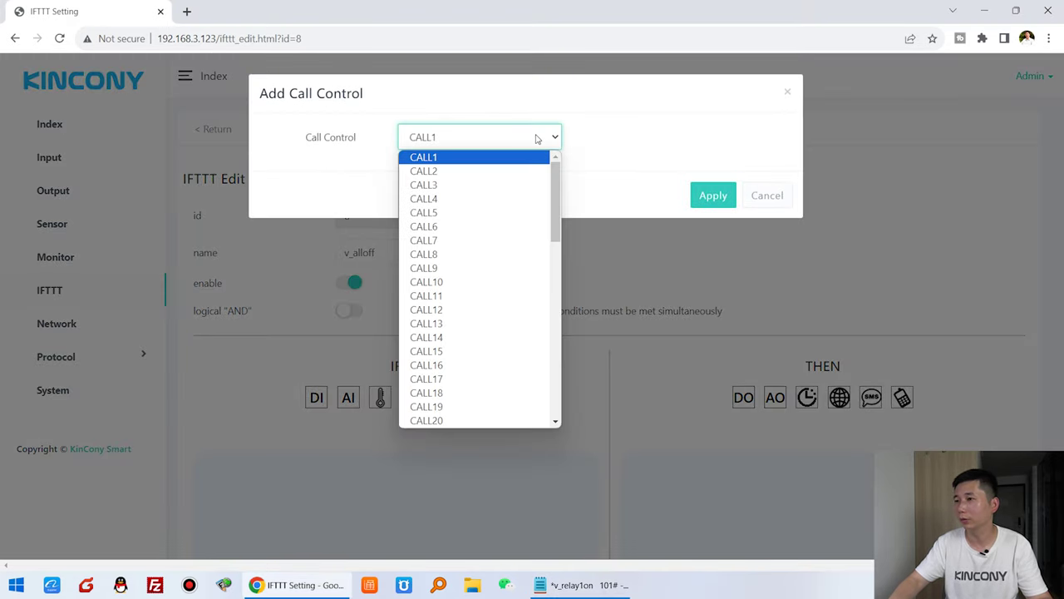
click(510, 199)
click(712, 196)
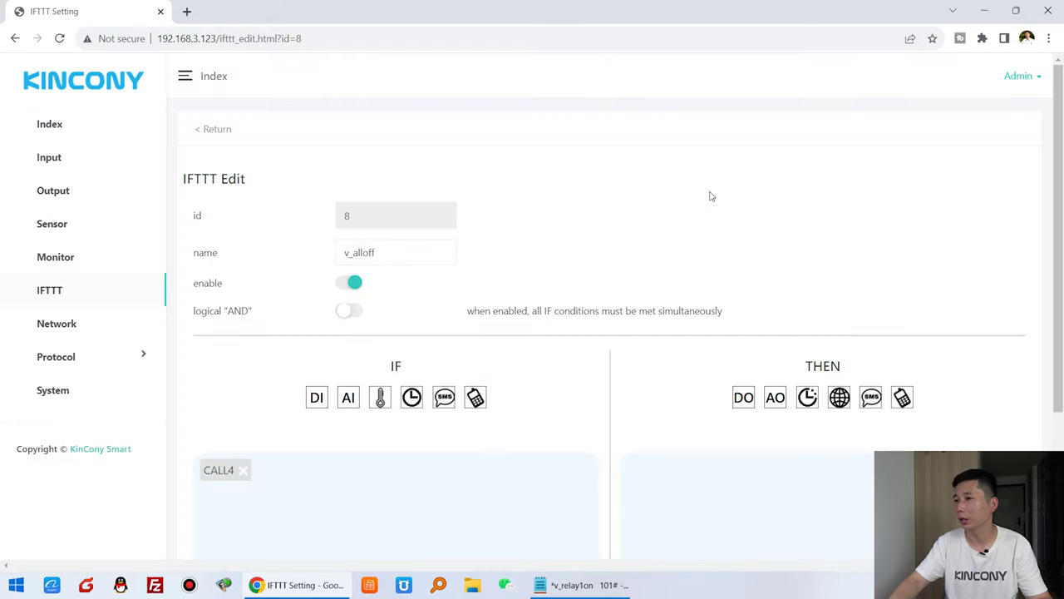
- Add a DO action switching all relays off and save the rule
click(743, 399)
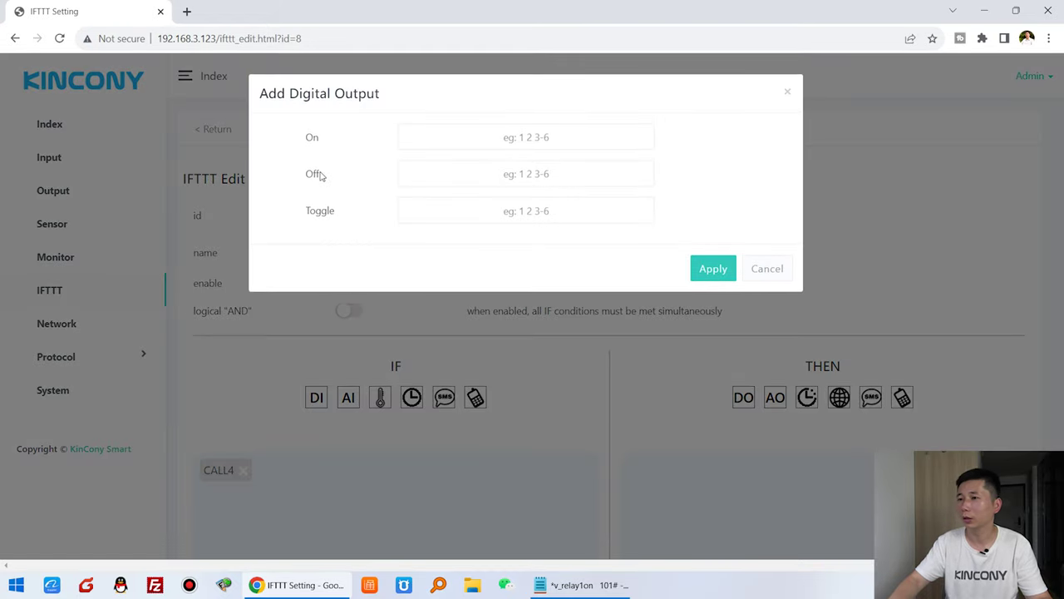
click(493, 174)
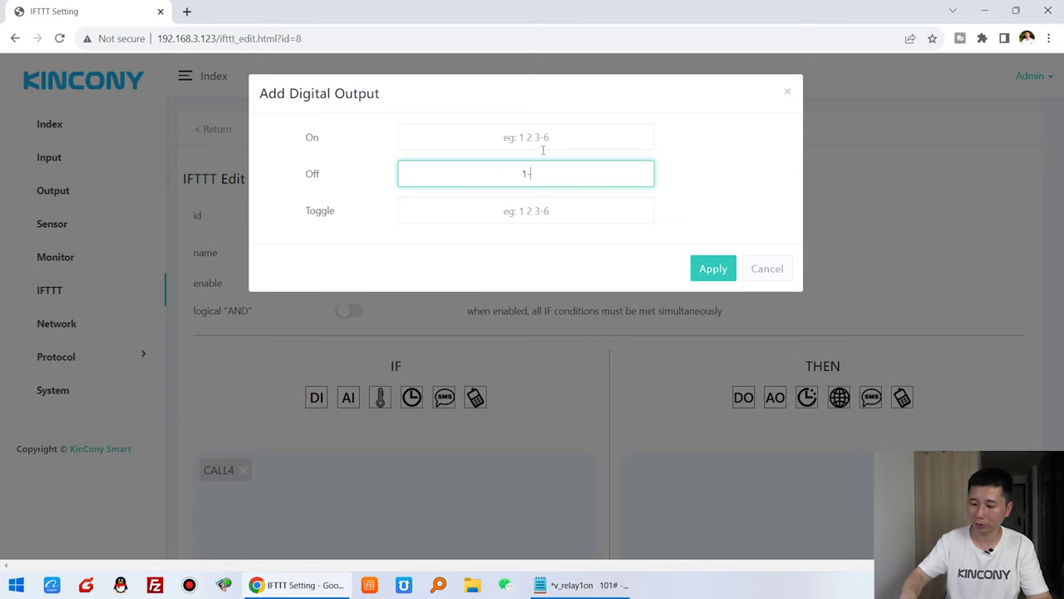
click(717, 274)
scroll(712, 249, down, 2)
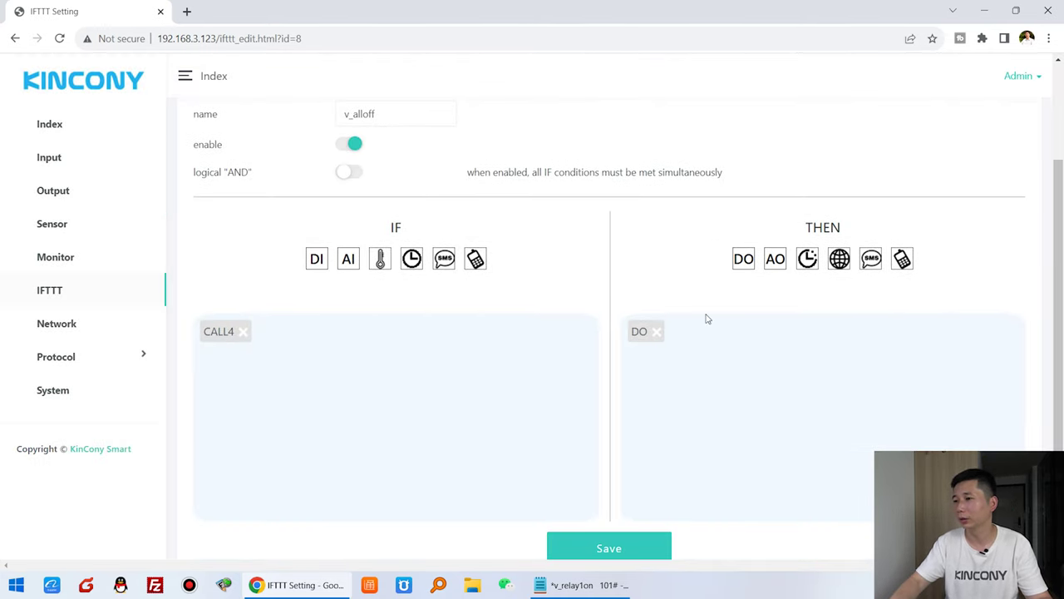
click(645, 547)
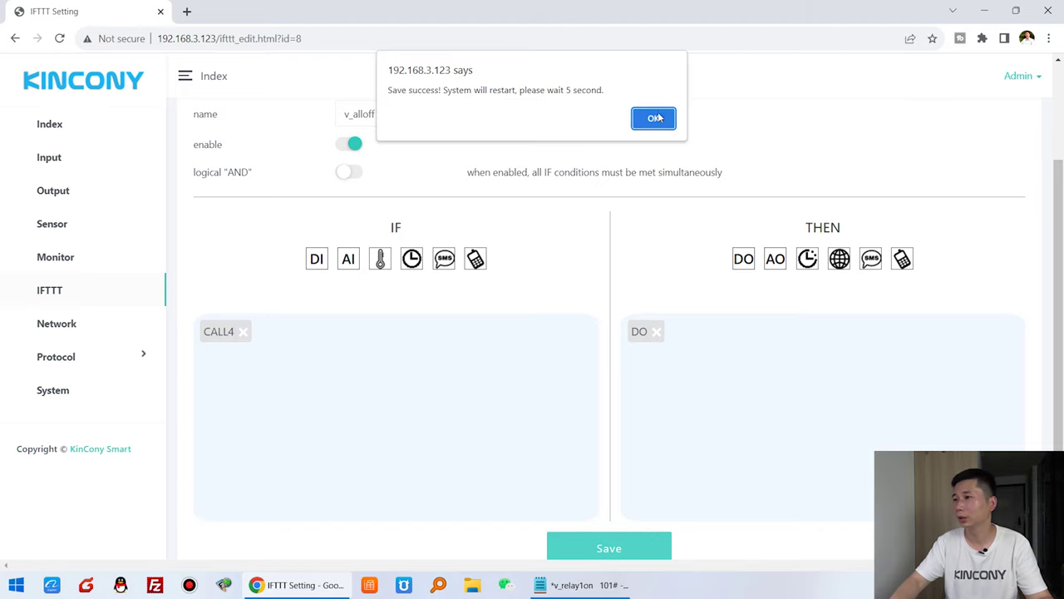
click(655, 118)
scroll(643, 251, up, 2)
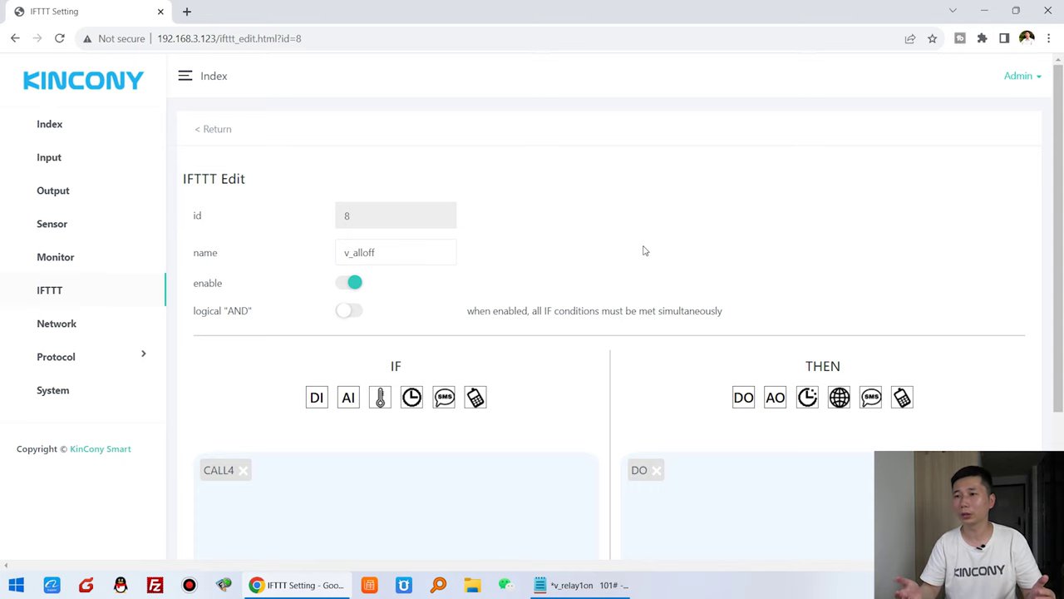
- Show the Index page with the KC868_A4S board model, v2.0.8 software and LAN details
click(72, 127)
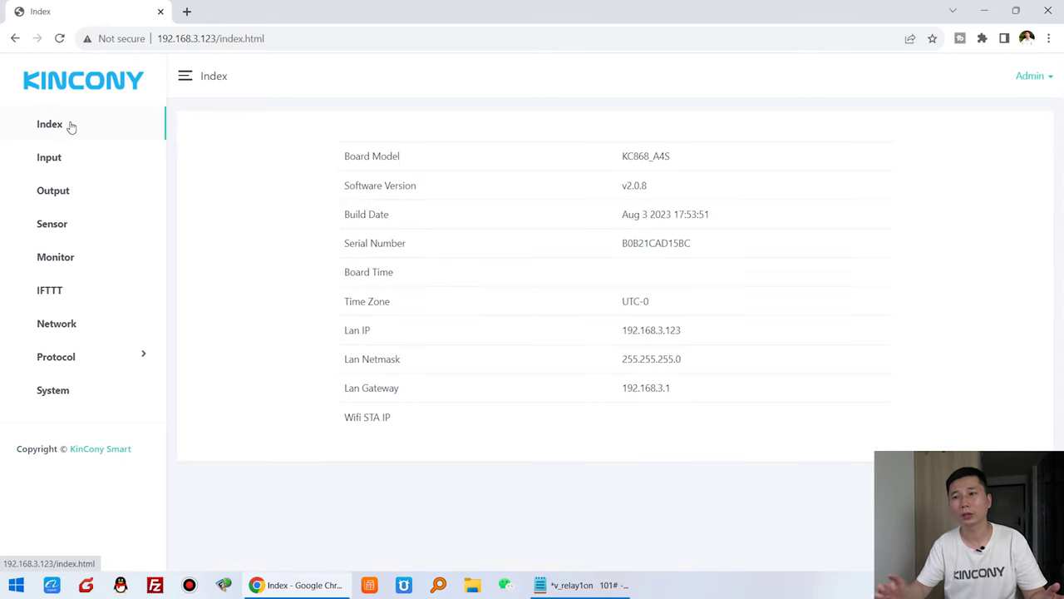